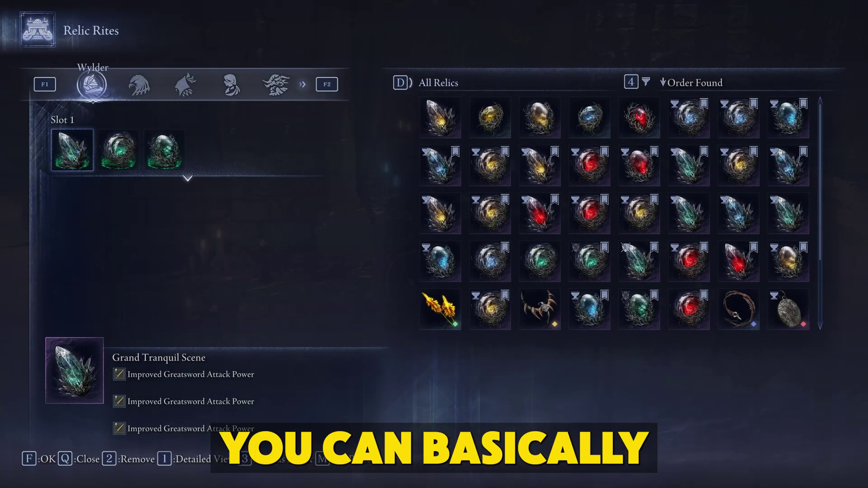
Apply 006FD998 (Improved Greatsword Attack Power) to Relic Slots 2 and 3 of Wylder's second equipped relic, matching Relic Slot 1
key("Right")
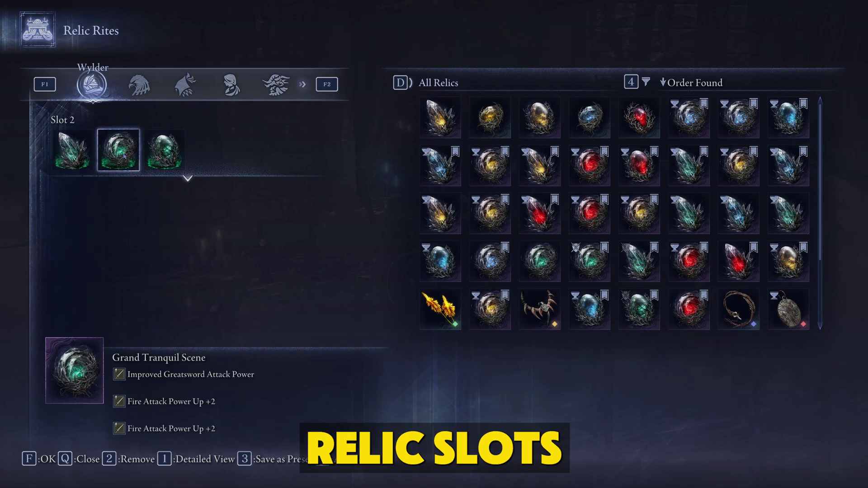
key("f")
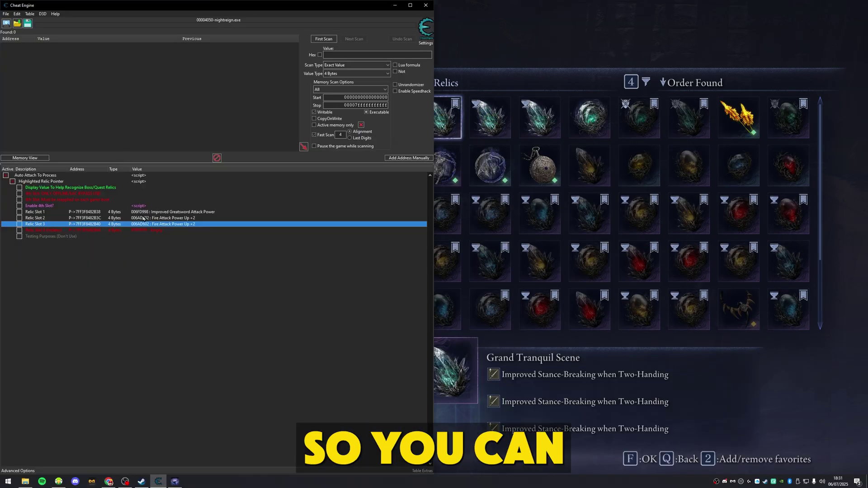
double_click(167, 213)
key("Return")
double_click(165, 219)
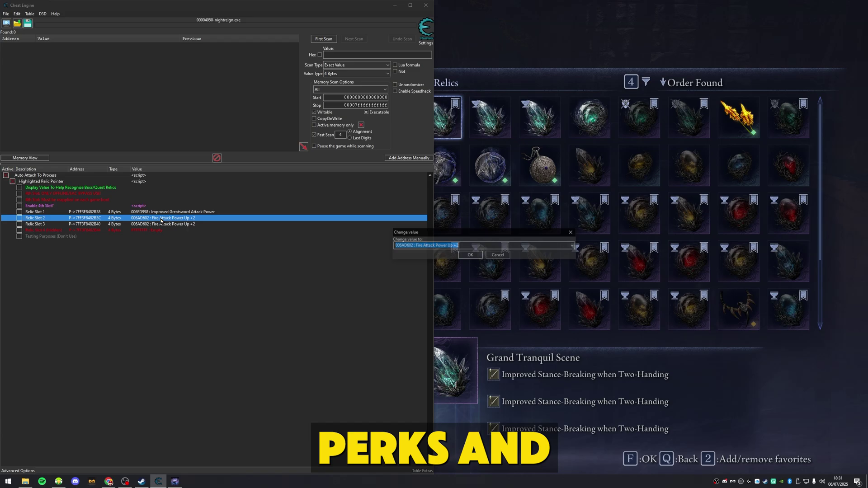
type("006FD998")
key("Return")
double_click(165, 225)
key("Return")
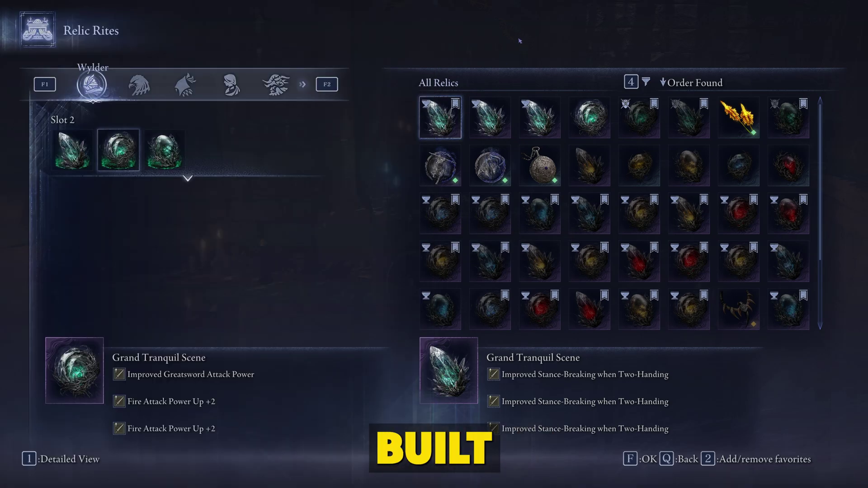
key("q")
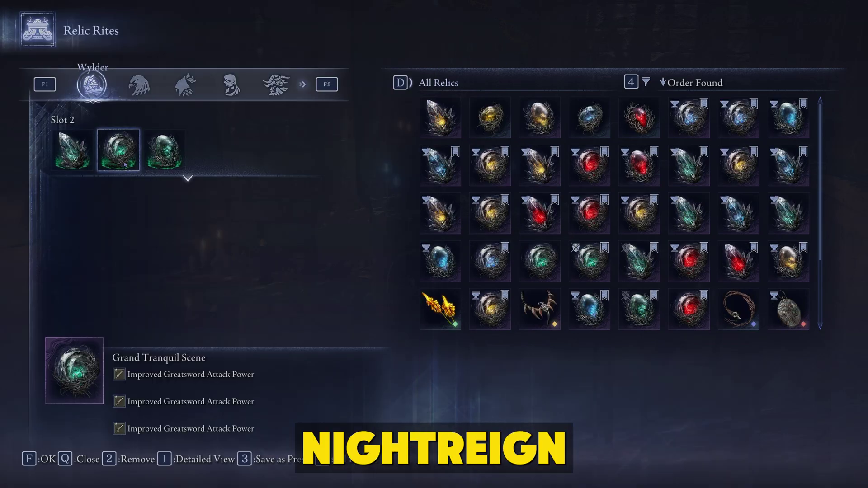
left_click(164, 164)
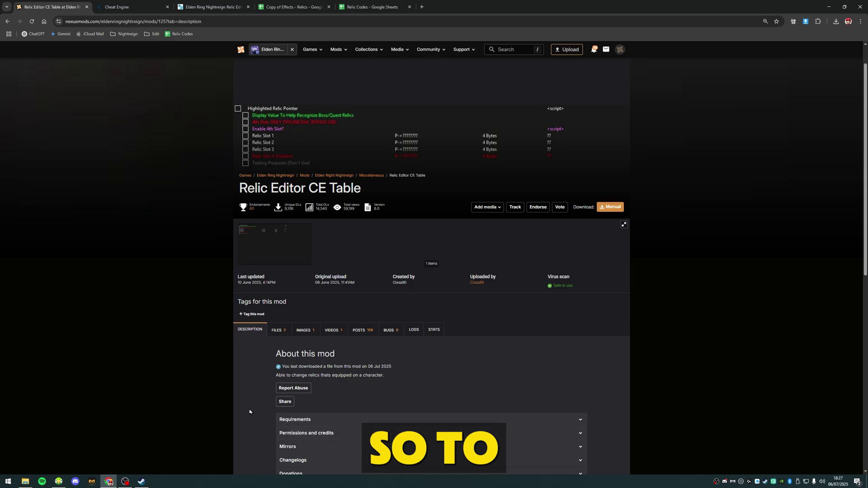
Check the Relic Editor CE Table description for the required Cheat Engine version and download Cheat Engine from cheatengine.org
scroll(253, 412, "down", 4)
scroll(258, 407, "up", 2)
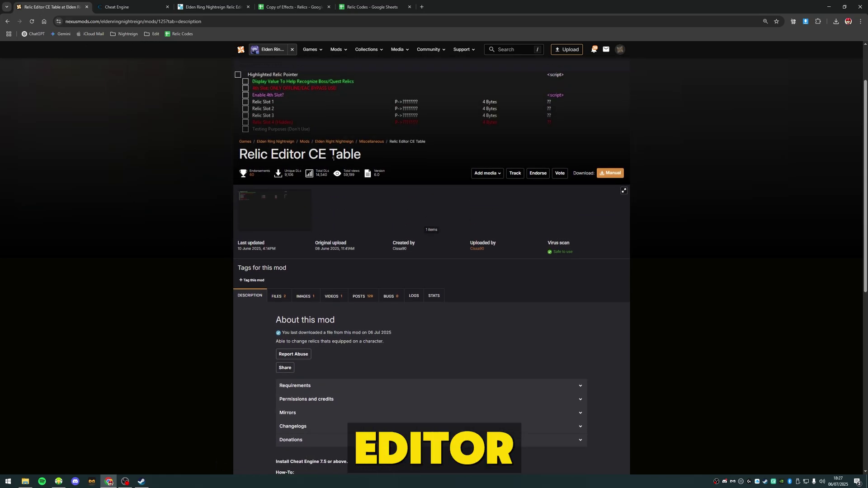
scroll(361, 167, "down", 3)
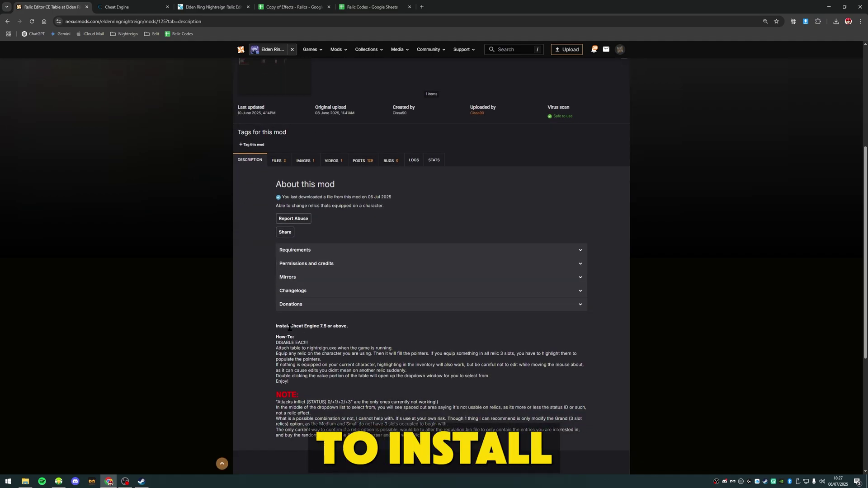
left_click_drag(290, 327, 325, 327)
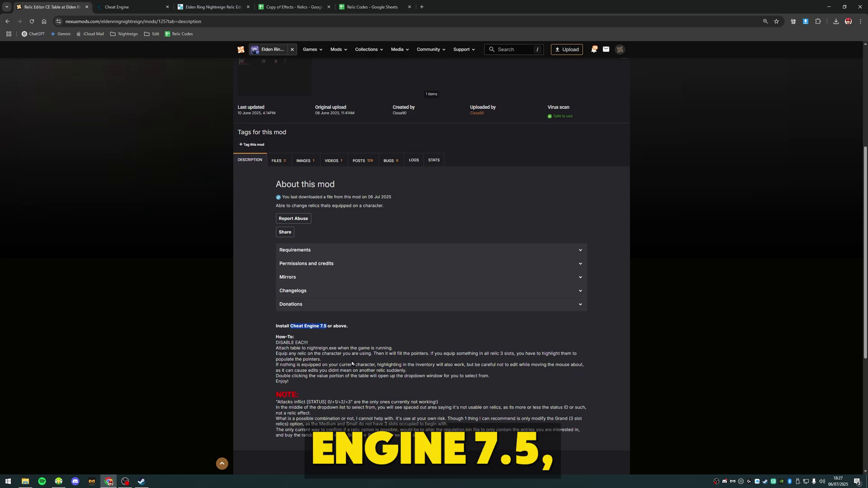
right_click(318, 327)
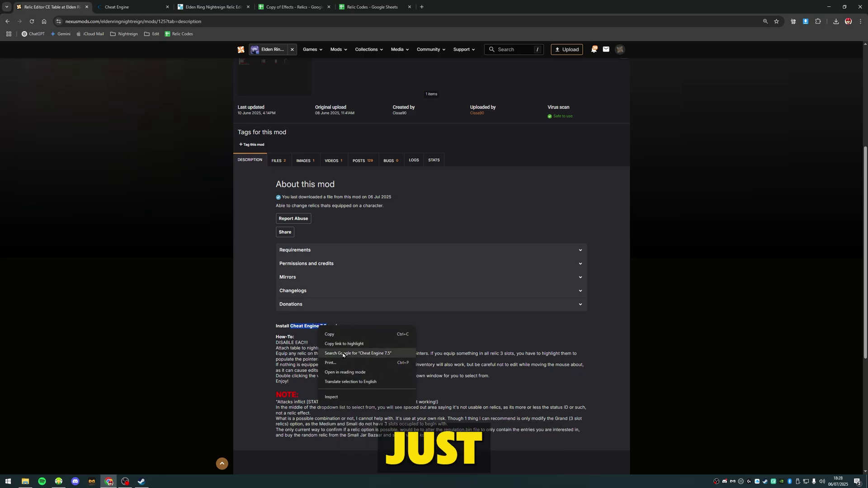
left_click(136, 8)
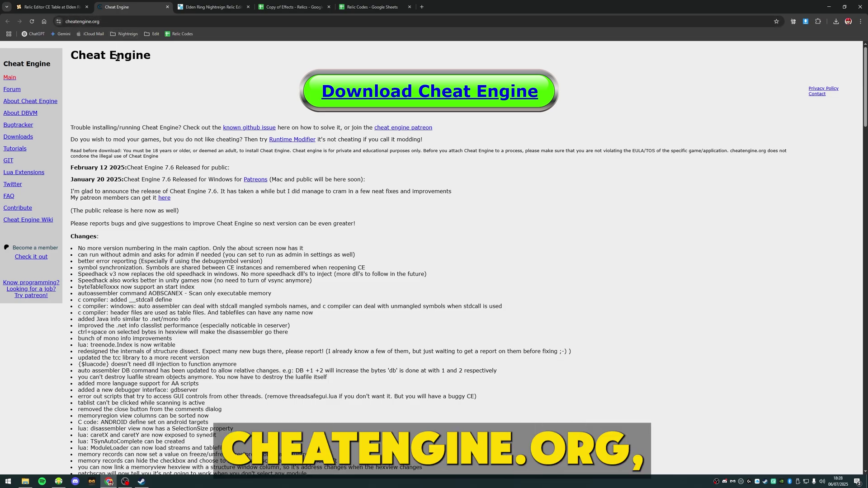
left_click(372, 103)
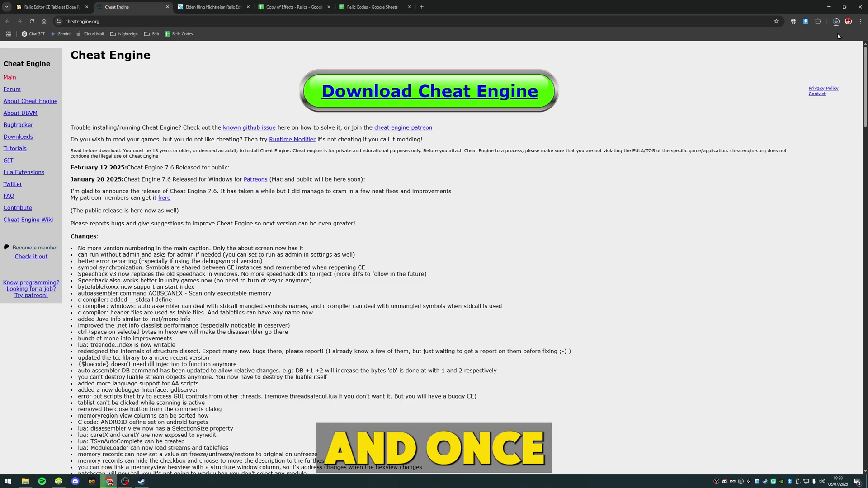
Delete the CheatEngine76 installer from the Downloads folder
left_click(24, 482)
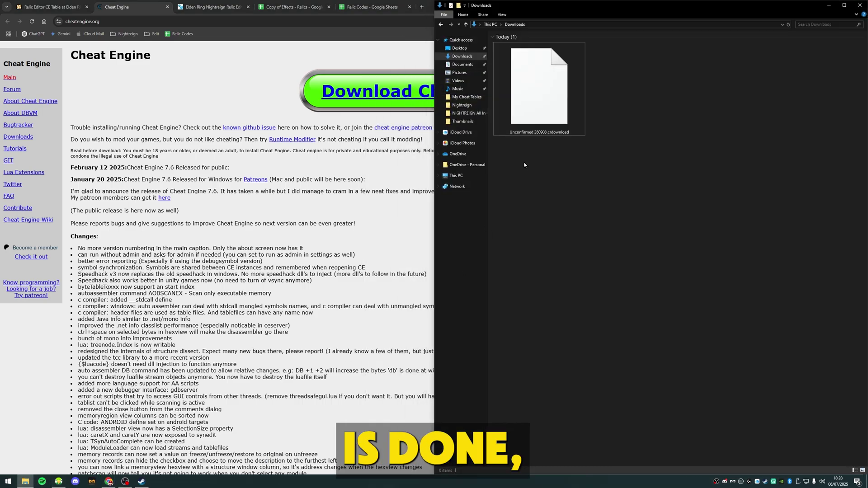
left_click(542, 134)
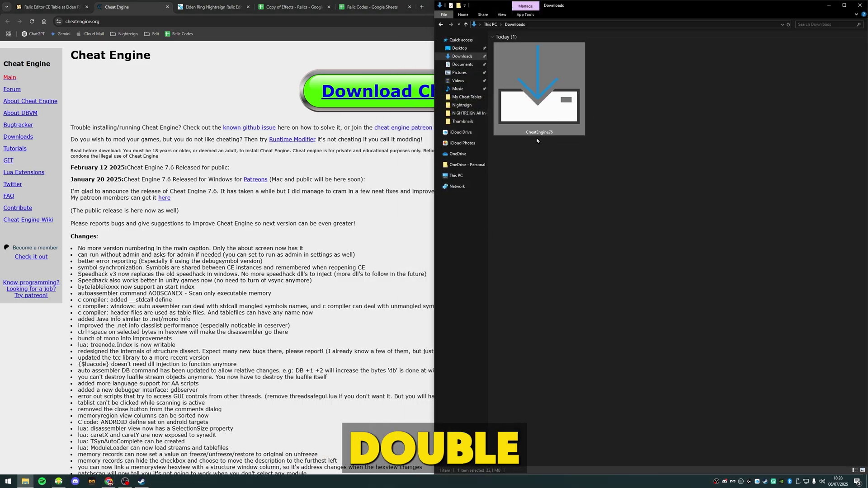
left_click_drag(602, 216, 526, 115)
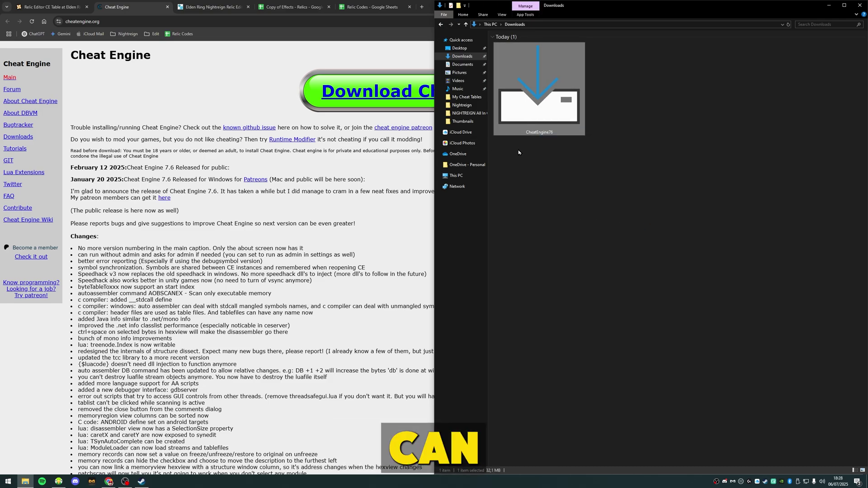
key("Delete")
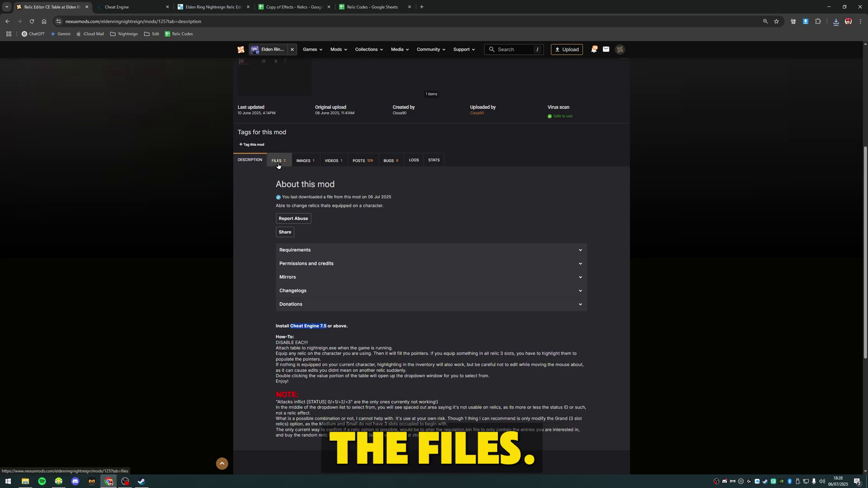
Download the Nightreign_RelicV7 main file manually from the Relic Editor CE Table mod's files
left_click(278, 162)
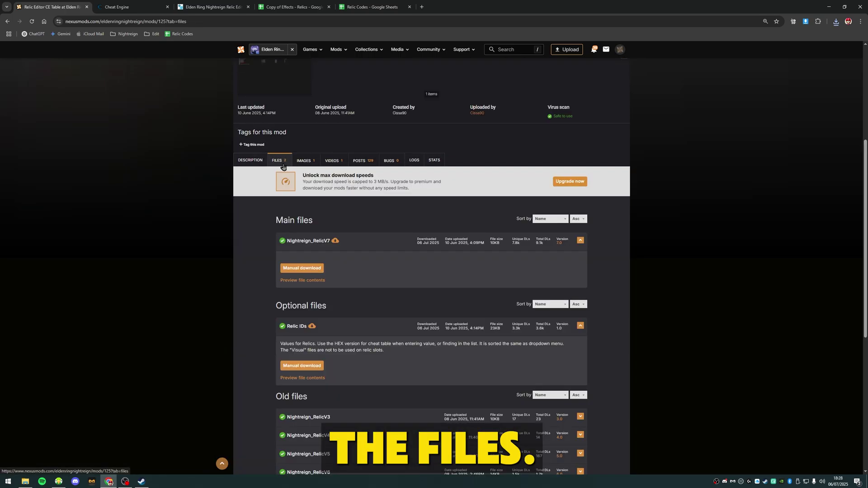
scroll(250, 197, "up", 2)
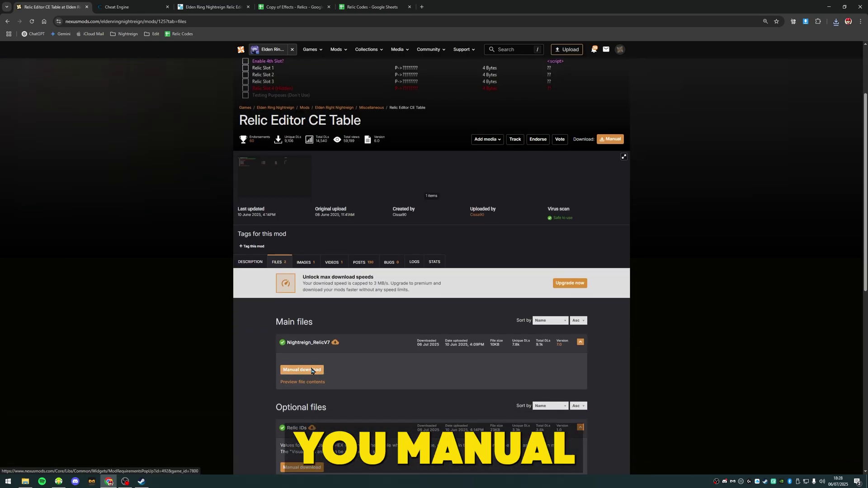
left_click(311, 370)
left_click(363, 290)
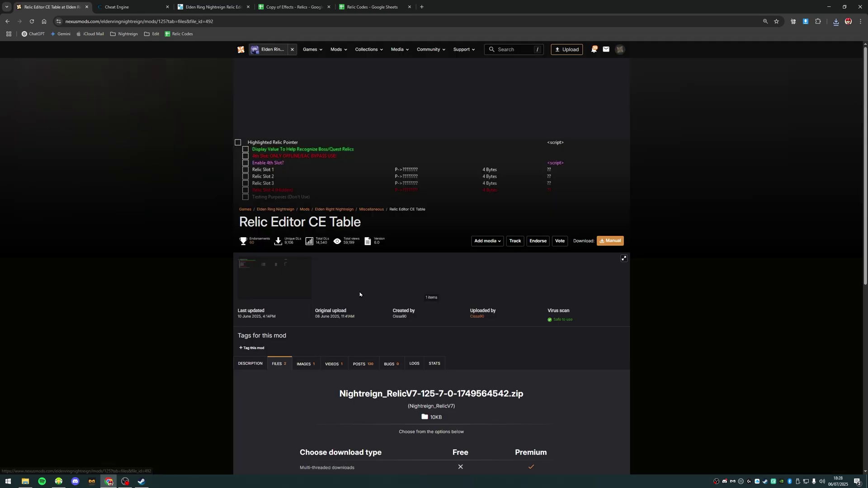
left_click(406, 214)
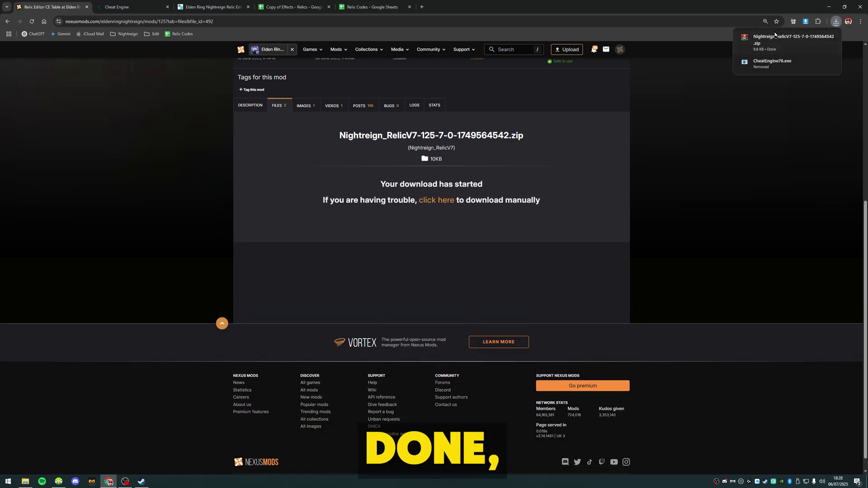
Extract the downloaded Nightreign_RelicV7 archive into its own folder in Downloads
left_click(25, 481)
right_click(522, 111)
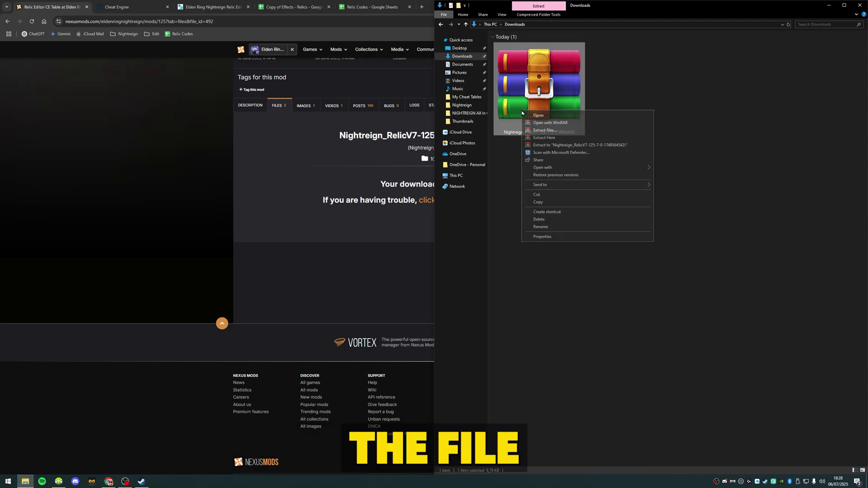
left_click(562, 130)
left_click(478, 316)
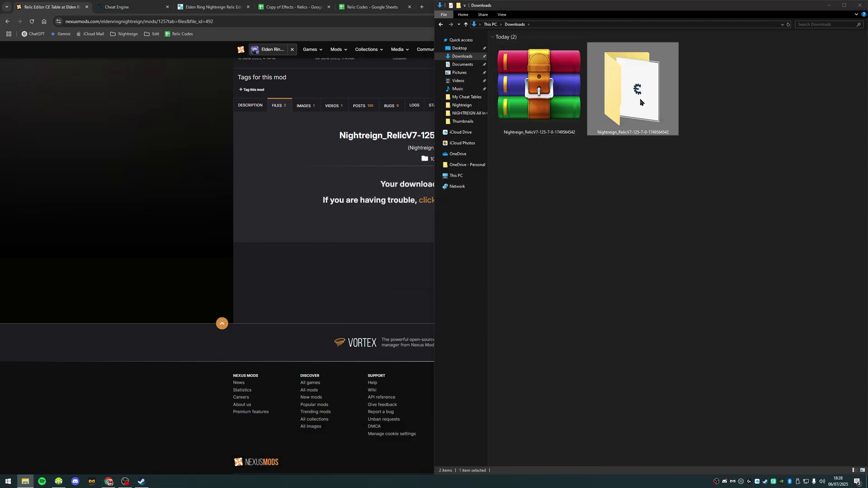
Open the extracted Nightreign_RelicV7 table in Cheat Engine, fit its window to half the screen, and close the file browser
double_click(640, 105)
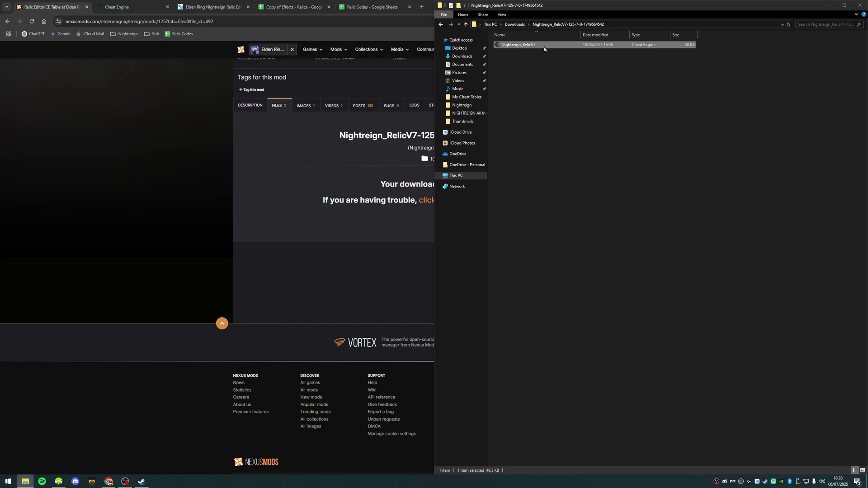
double_click(520, 45)
left_click_drag(244, 76, 235, 76)
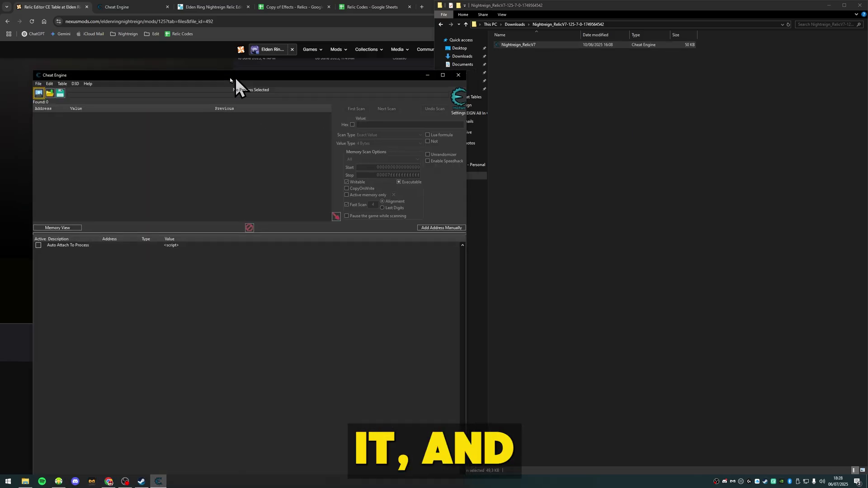
key("super+Left")
left_click(216, 116)
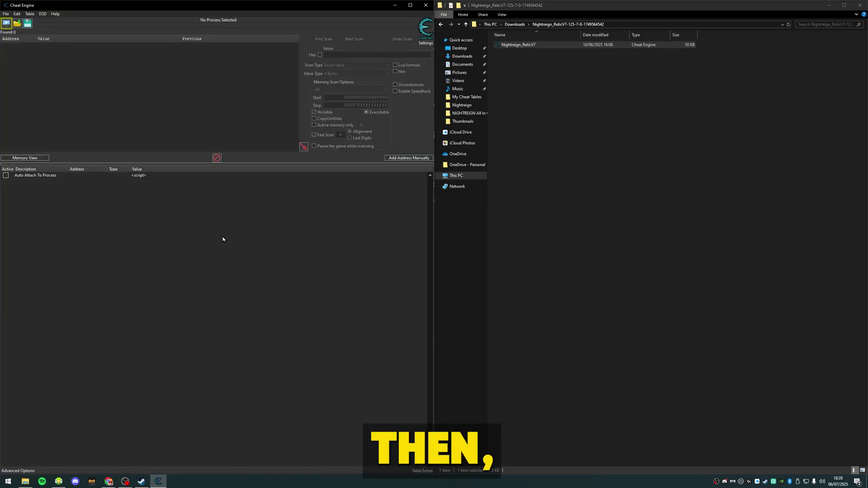
left_click(616, 124)
left_click(861, 6)
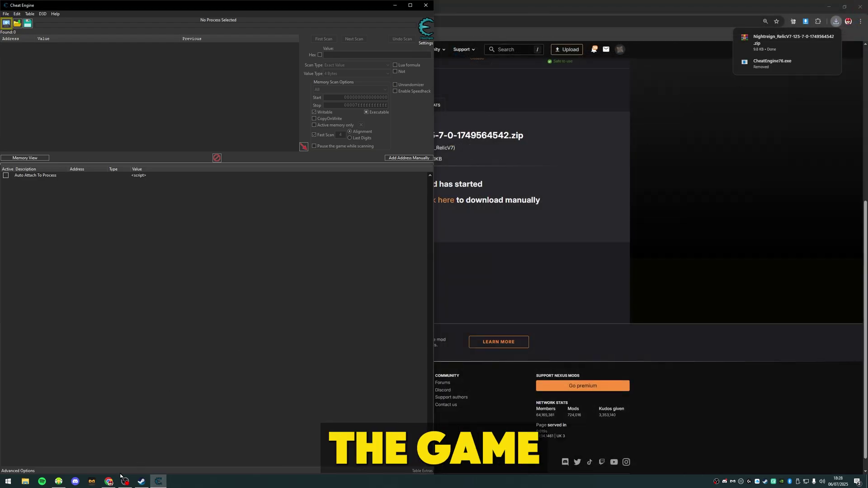
Switch to Steam, browse the local files of ELDEN RING NIGHTREIGN, and open the Game folder
left_click(142, 482)
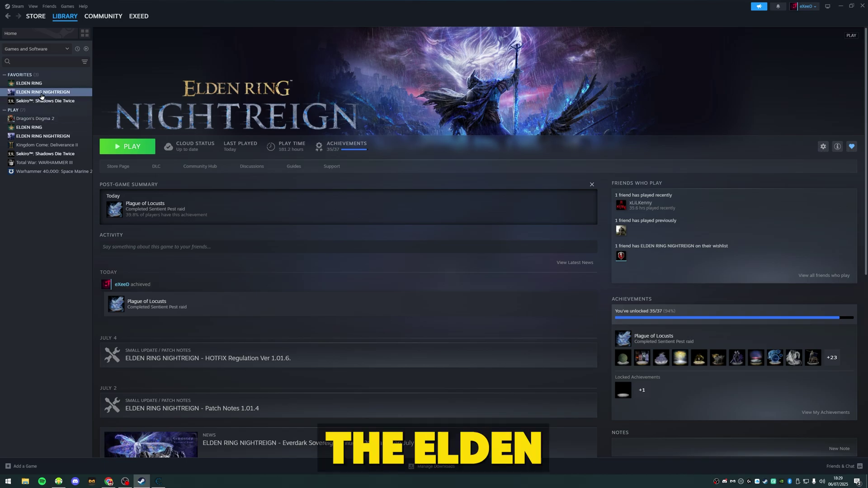
left_click(824, 147)
mouse_move(798, 196)
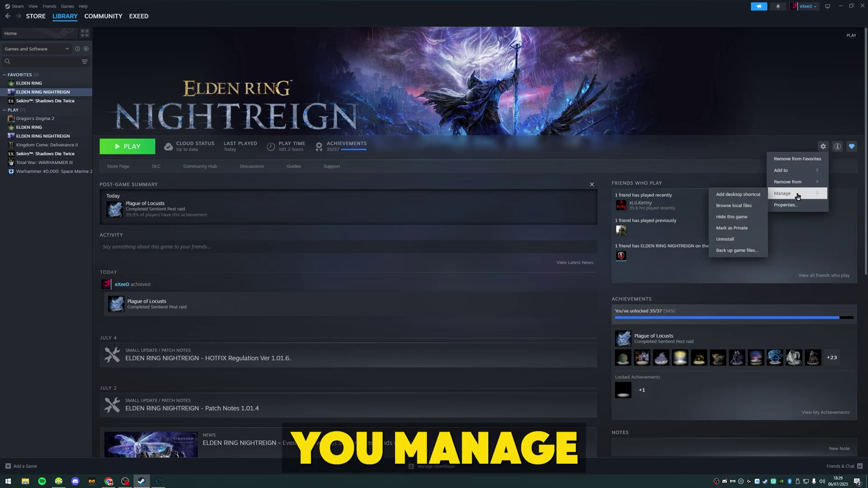
left_click(740, 209)
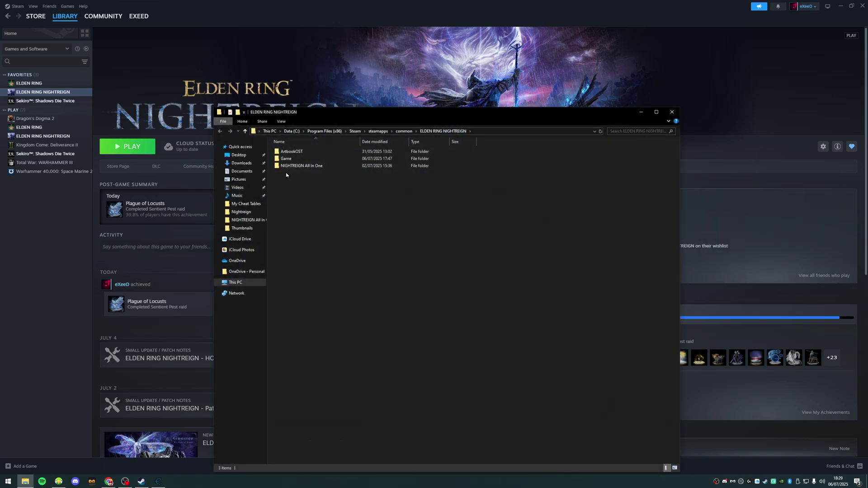
double_click(290, 159)
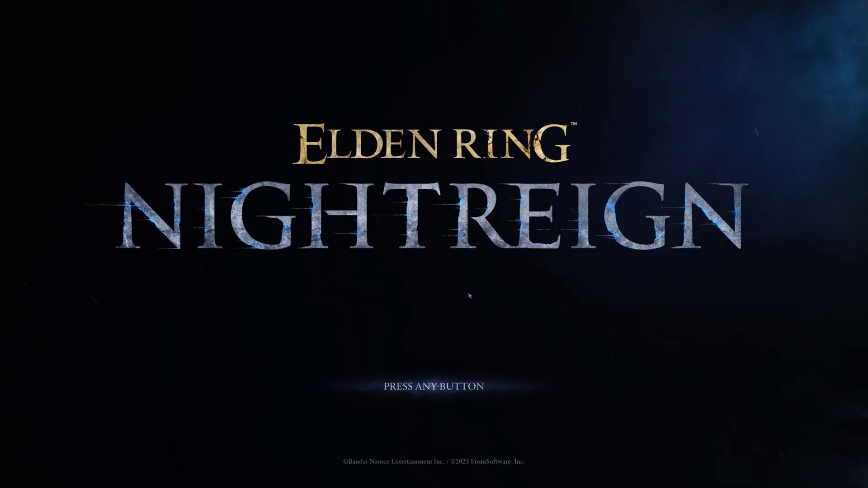
Continue past the Nightreign title screen and enter the game in offline mode
left_click(469, 296)
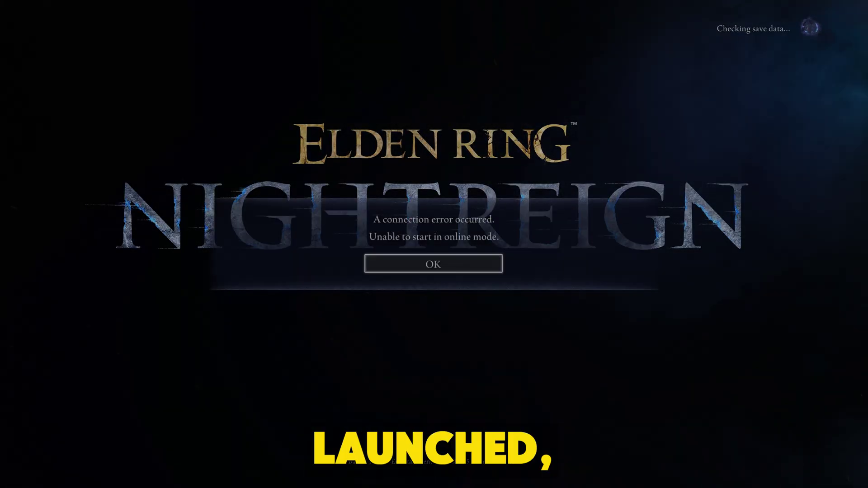
left_click(370, 266)
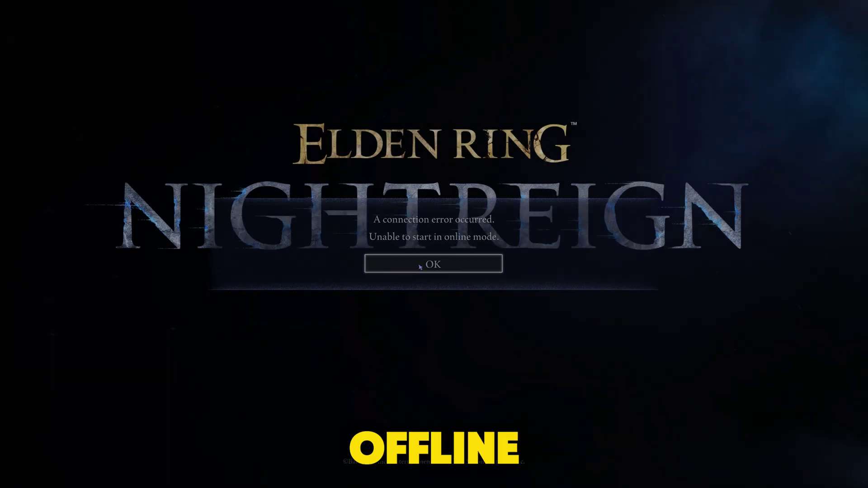
left_click(437, 294)
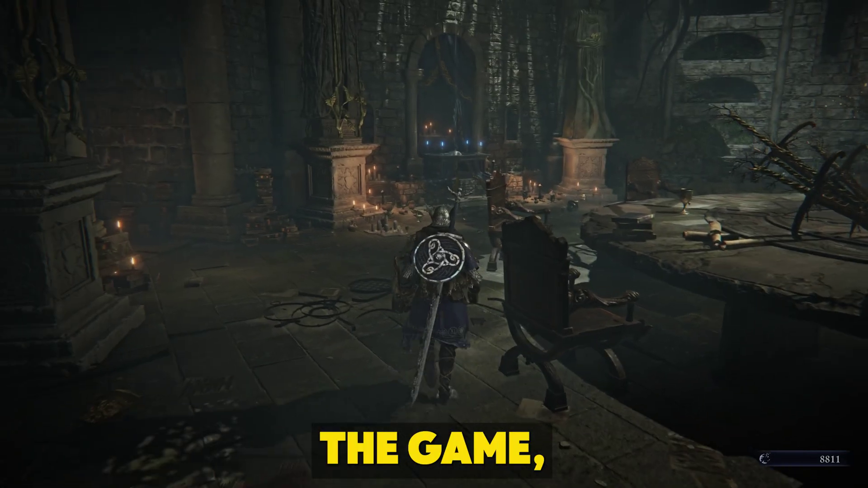
Set the game's screen mode to Borderless Windowed in the graphics settings, keep the change, and return to the game
key("Escape")
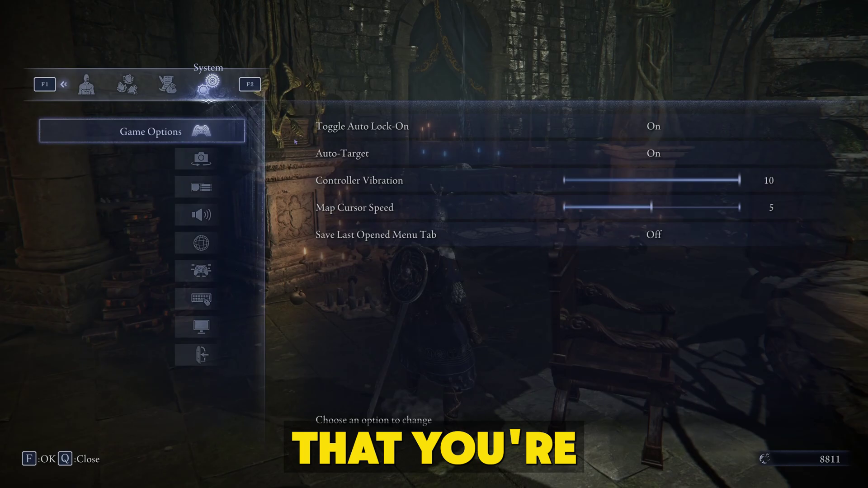
key("Down")
key("Down")
key("Down")
key("Down")
key("Down")
key("Down")
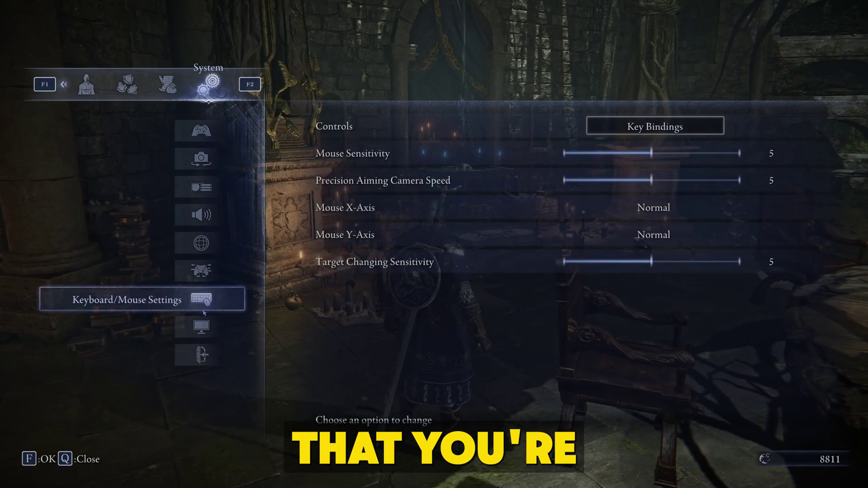
key("Down")
left_click(655, 126)
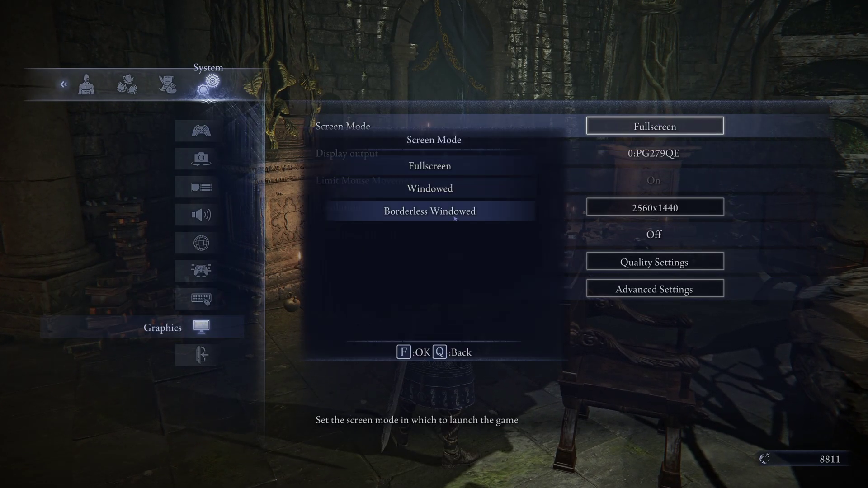
left_click(435, 218)
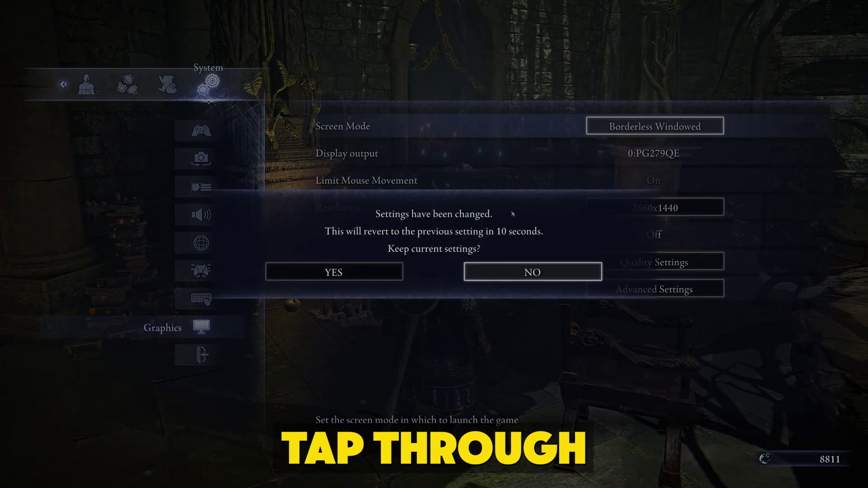
left_click(351, 272)
key("q")
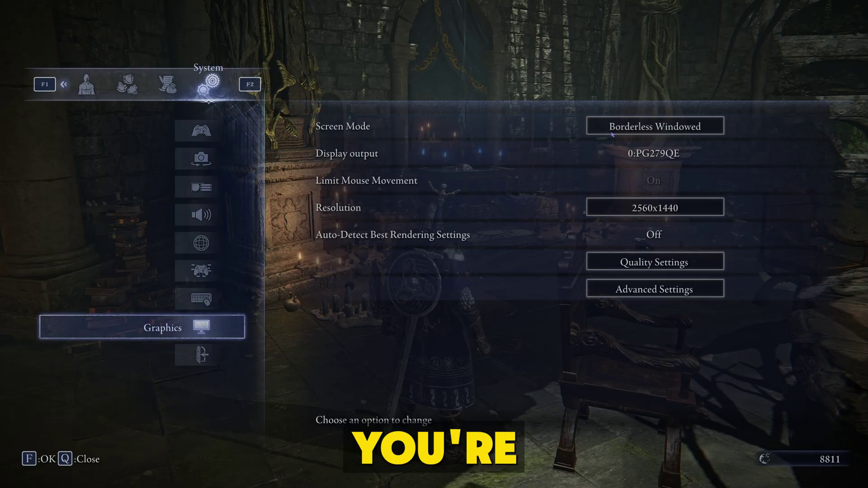
key("q")
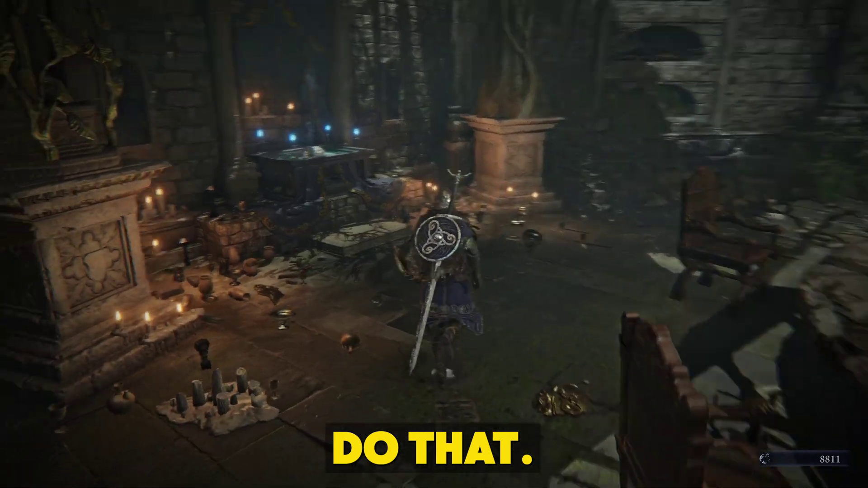
Walk to the Relic Rites altar, open it, and open the relic choices for Wylder's Slot 1
key("w")
key("f")
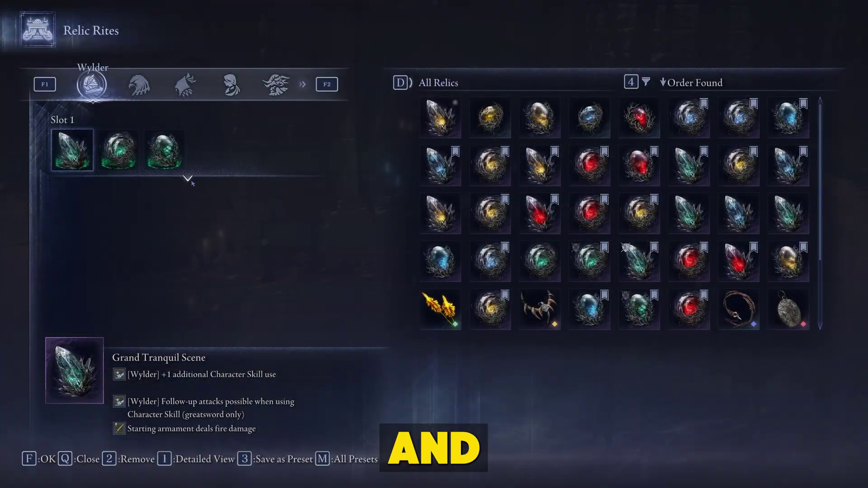
left_click(188, 180)
left_click(284, 326)
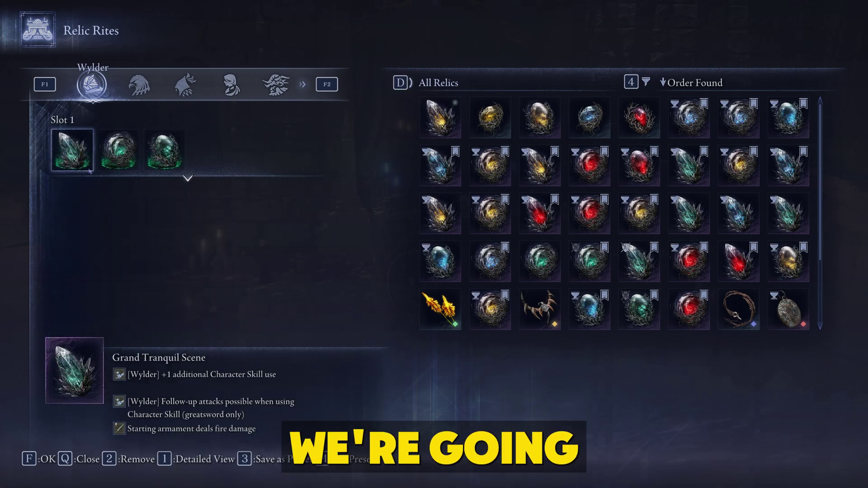
left_click(80, 155)
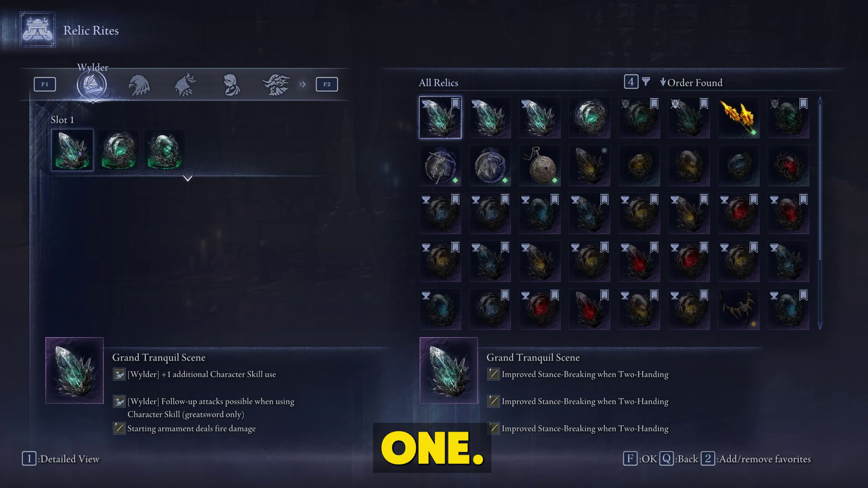
Switch to Cheat Engine and activate the Auto Attach To Process and Highlighted Relic Pointer scripts
key("alt+Tab")
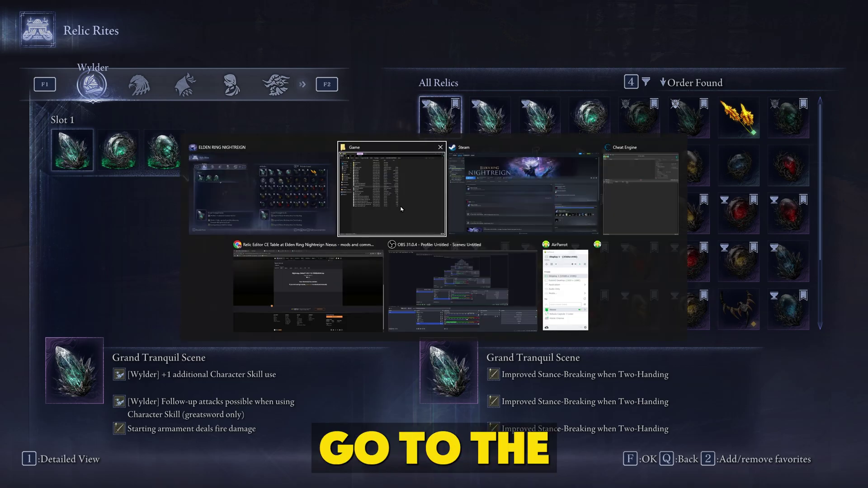
key("alt+Tab")
key("alt+Tab")
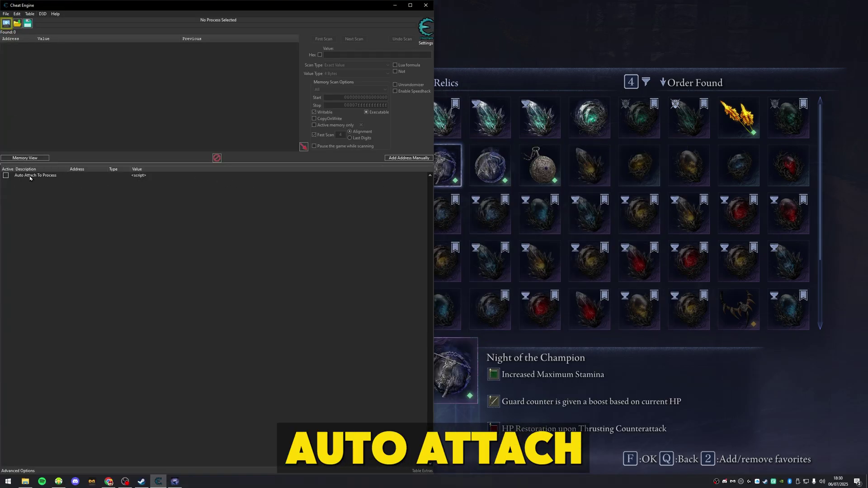
left_click(6, 176)
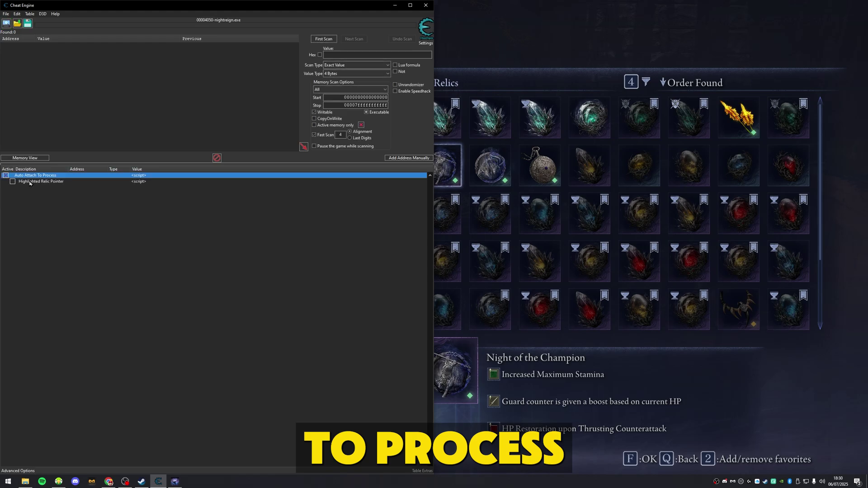
left_click(13, 182)
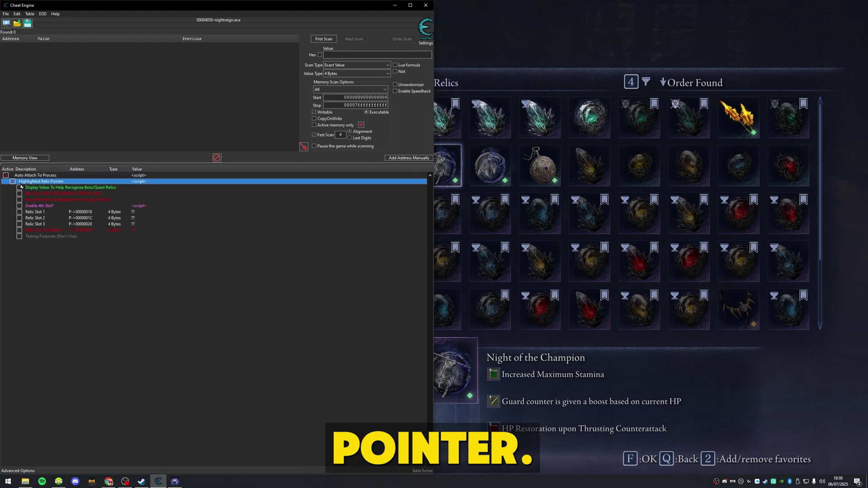
Compare the Relic Slot 1, 2 and 3 entries in Cheat Engine with the Slot 1 relic's effects in the game
left_click(37, 211)
left_click(40, 218)
left_click(46, 224)
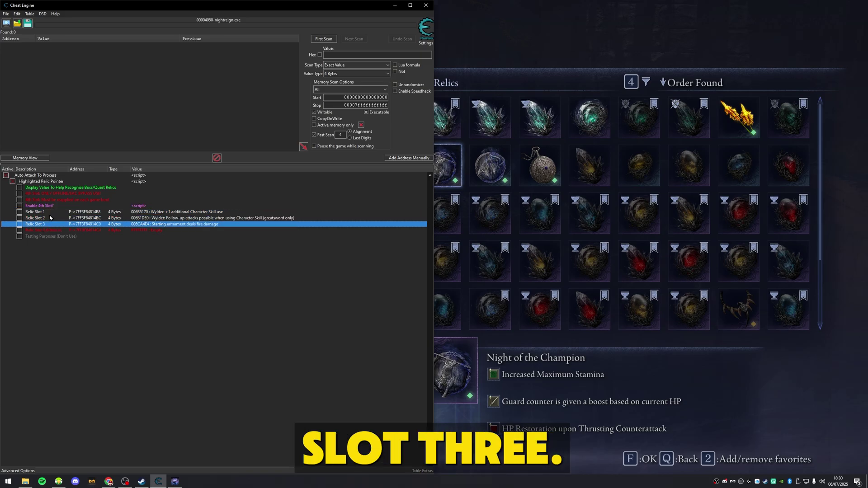
left_click(469, 32)
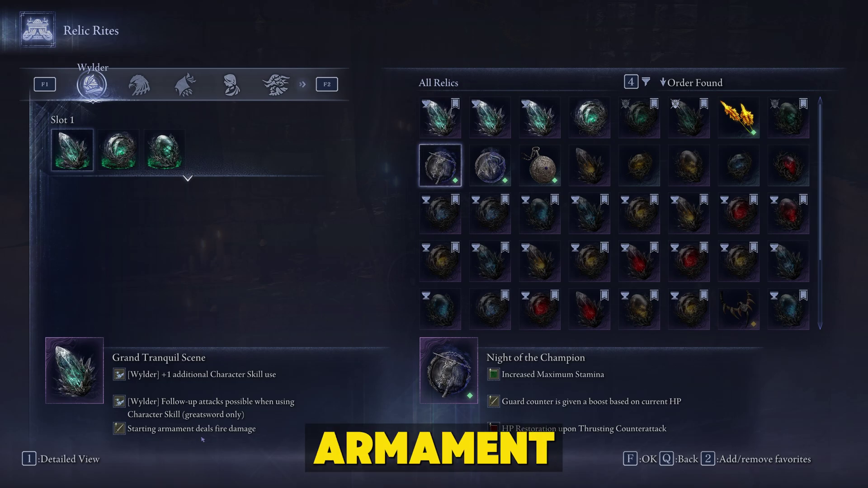
key("alt+Tab")
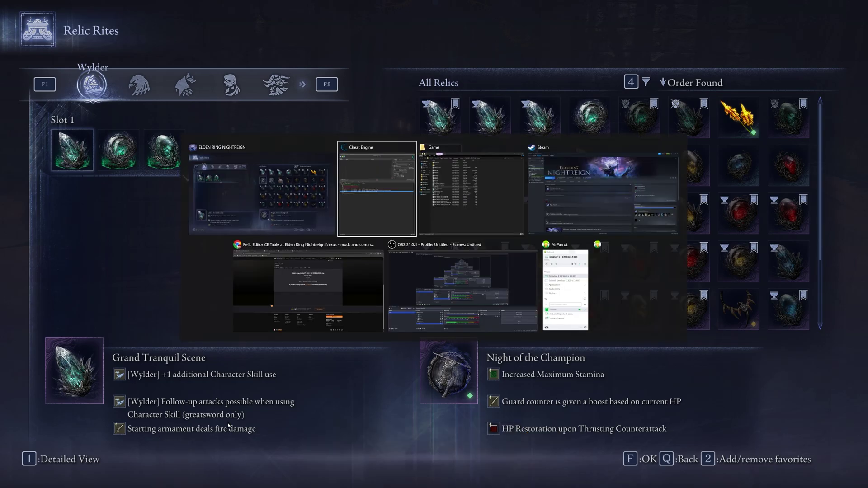
Switch to Chrome and review the relic effects and their stackability in the Copy of Effects - Relics sheet
left_click(311, 291)
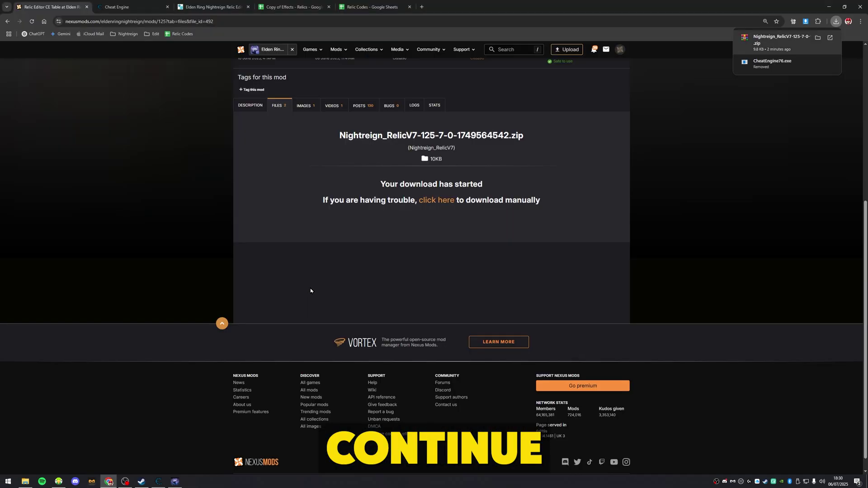
left_click(285, 10)
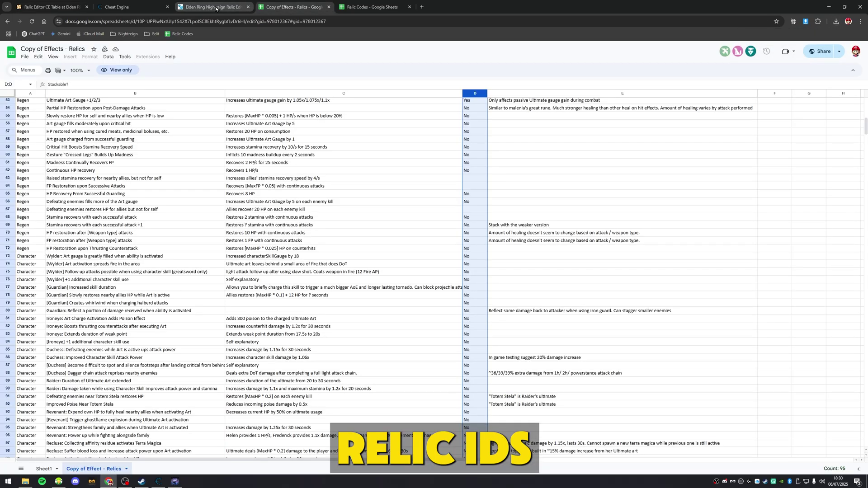
scroll(332, 145, "up", 12)
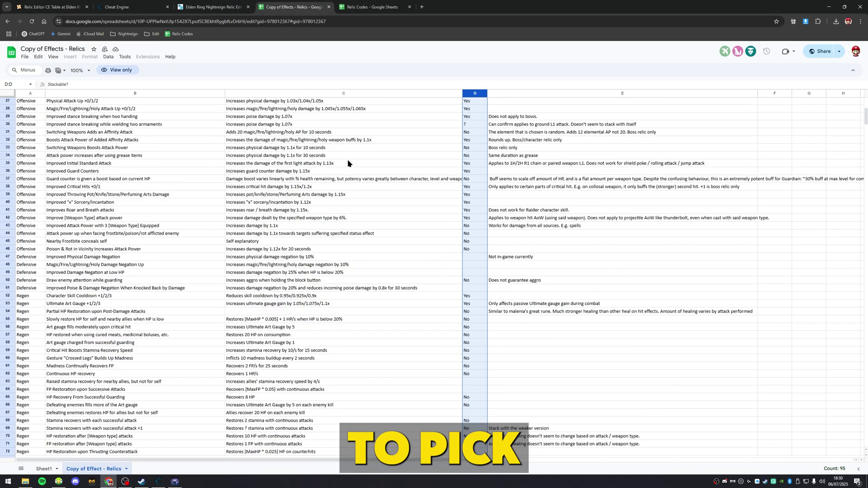
scroll(332, 143, "up", 4)
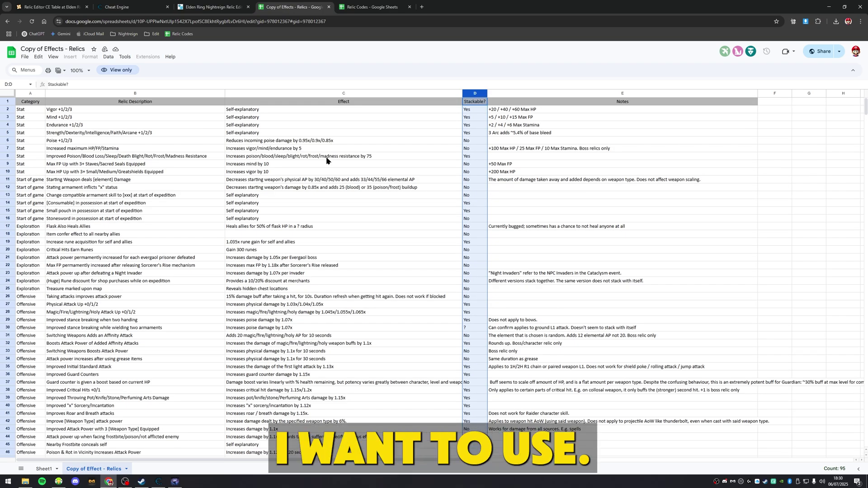
Copy the effect name "Improved Greatsword Attack Power" from the Relic Codes sheet
key("ctrl+Tab")
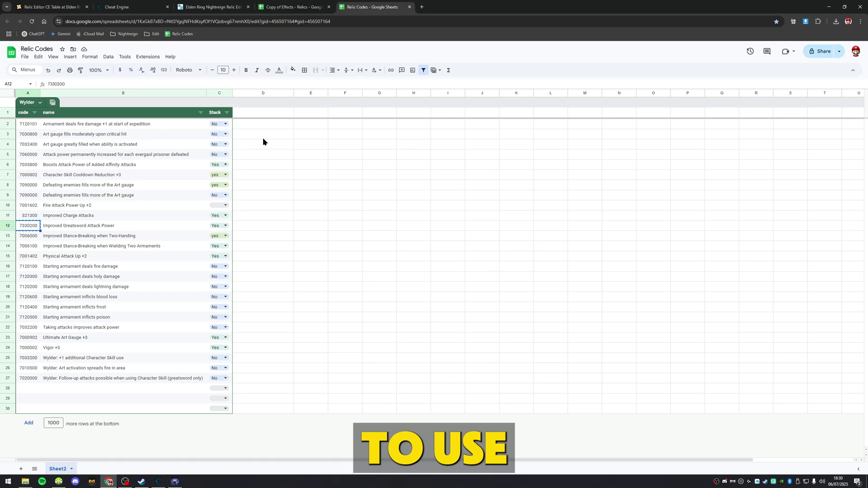
left_click(71, 229)
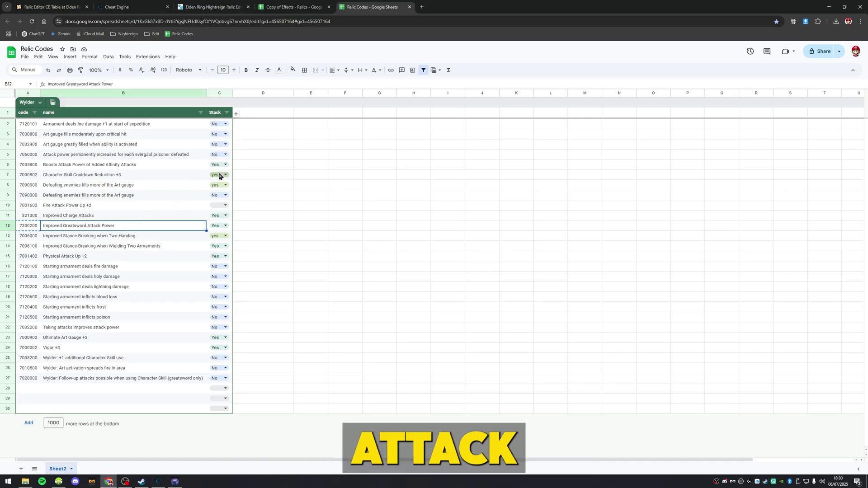
left_click(293, 7)
Find "Improved Greatsword Attack Power" in the Fearless Revolution relic list and copy its code 006FD998
left_click(219, 10)
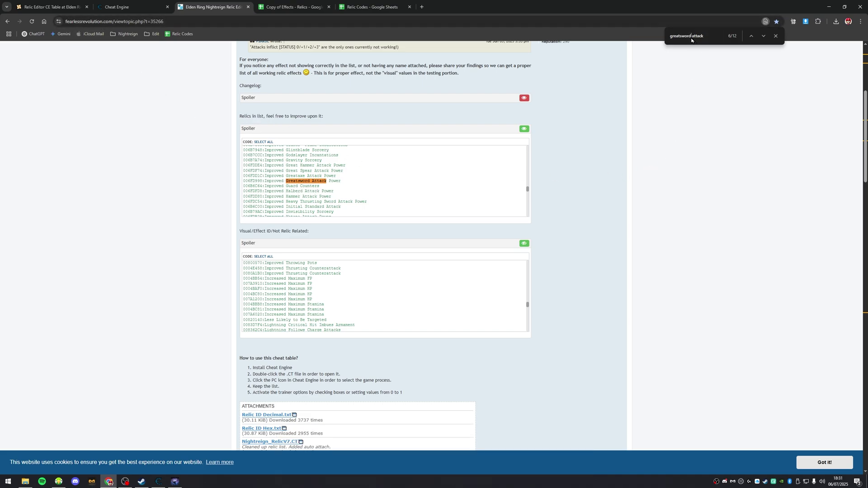
key("ctrl+a")
type("Improved Greatsword Attack Power")
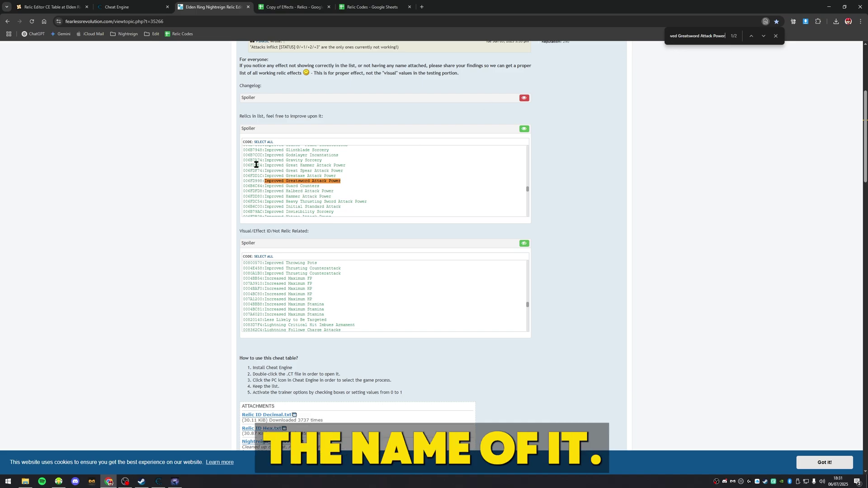
triple_click(338, 181)
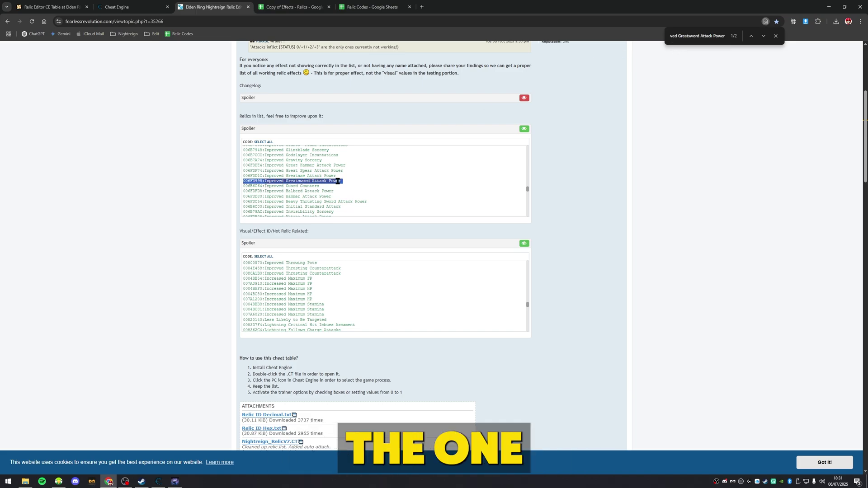
left_click(349, 185)
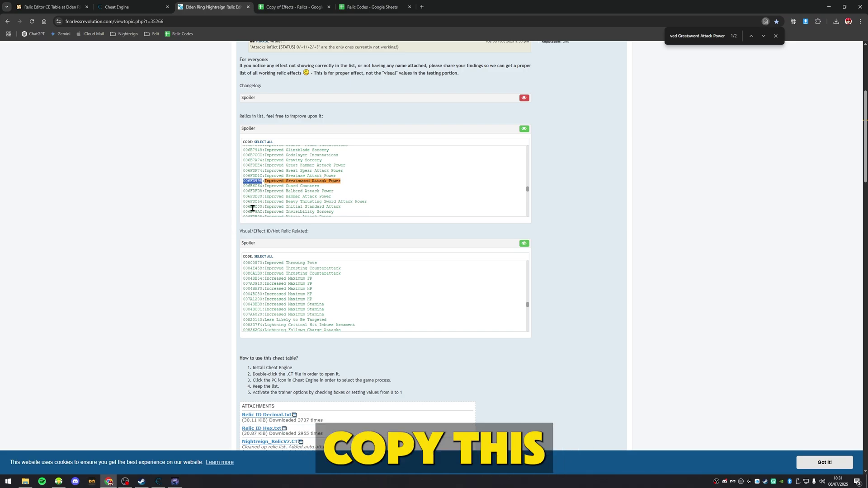
Switch to the game, highlight Wylder's Slot 2 relic, and check its effects against the relic slot entries in Cheat Engine
left_click(180, 483)
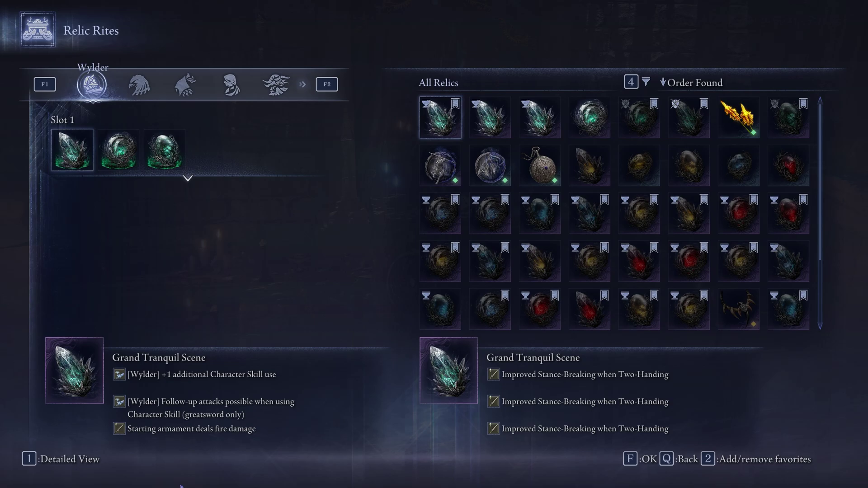
key("q")
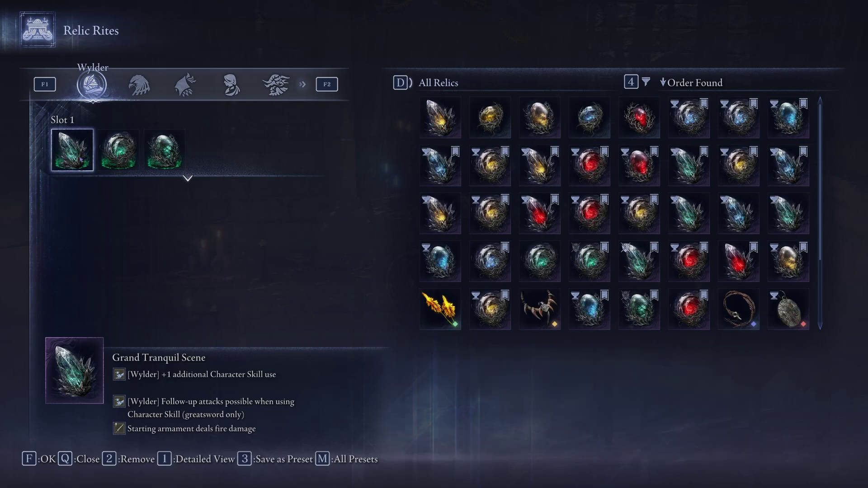
key("alt+Tab")
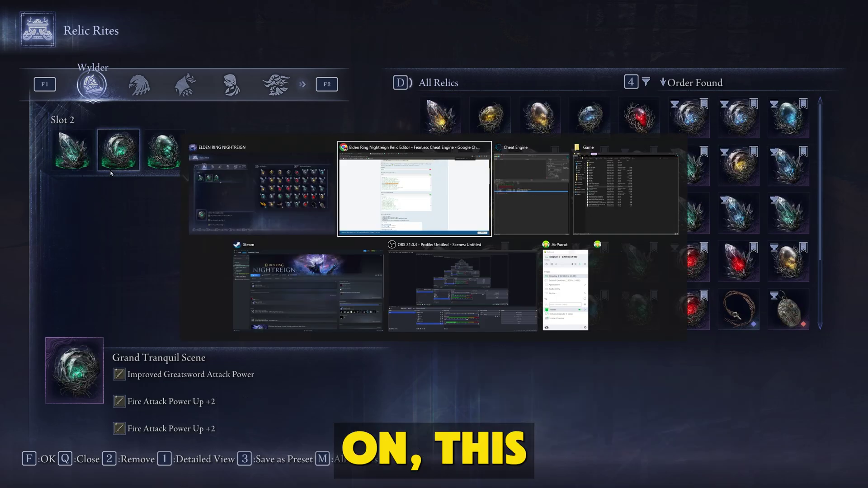
key("alt+Tab")
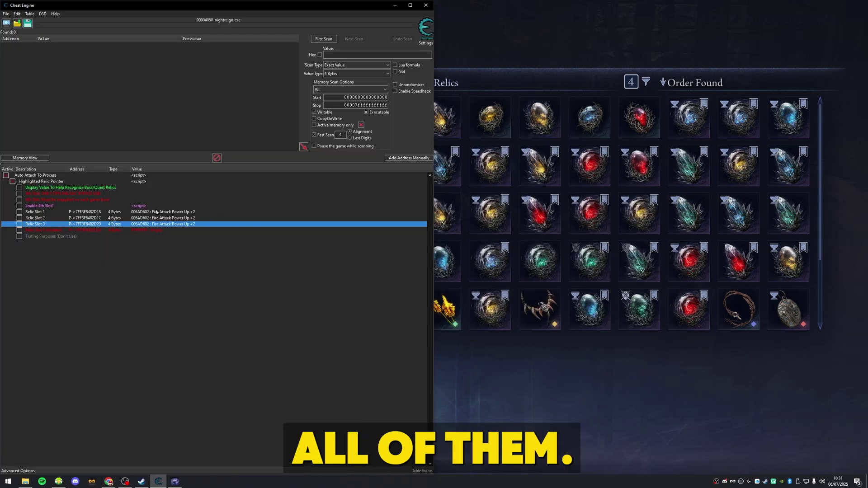
Return to the game, choose Wylder's Slot 1 relic as the one to edit, and switch back to Cheat Engine
key("alt+Tab")
left_click(78, 160)
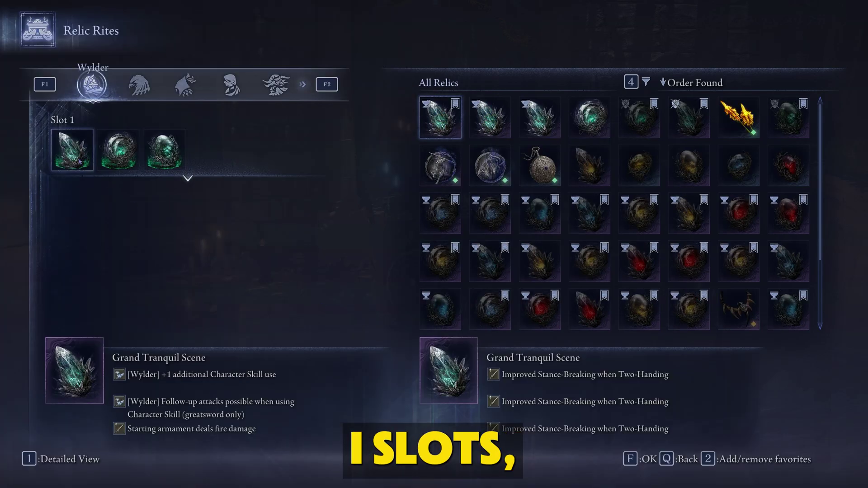
key("alt+Tab")
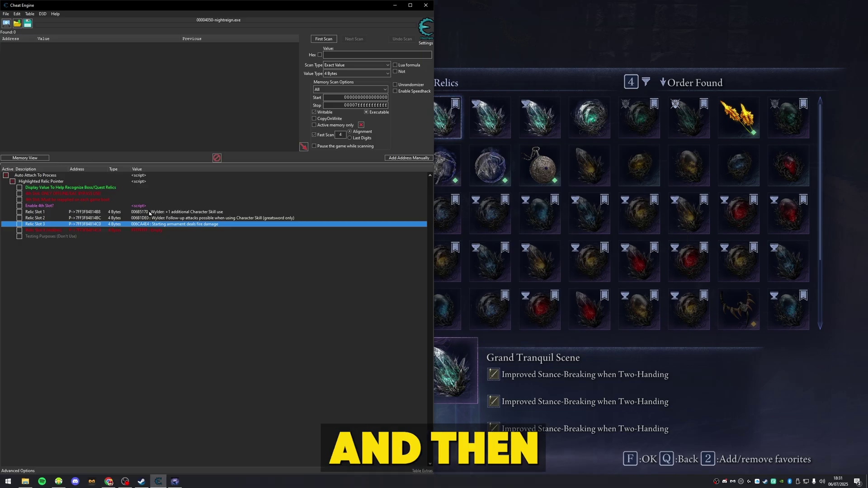
Set the value of Relic Slot 1 to 006FD998 for Improved Greatsword Attack Power
left_click(154, 215)
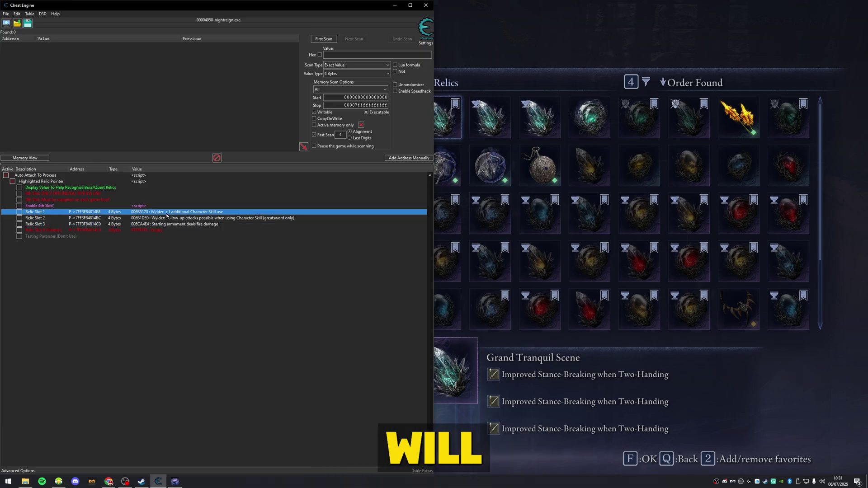
left_click(182, 219)
left_click(174, 212)
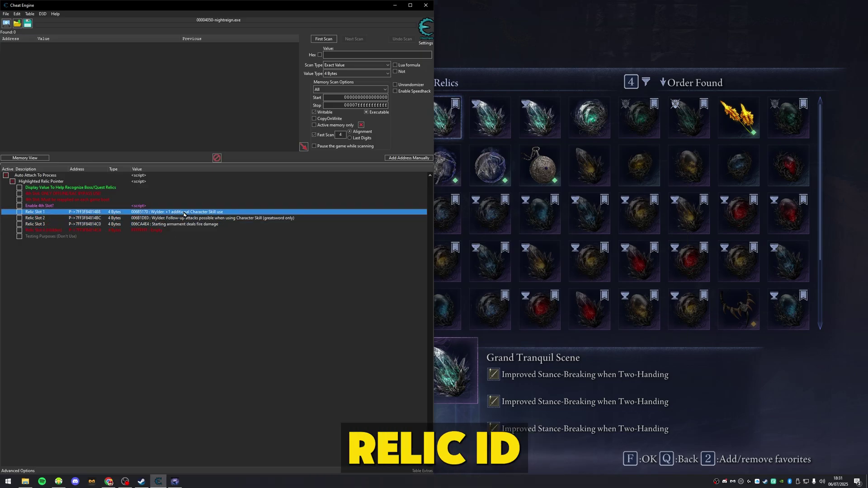
double_click(171, 210)
type("006FD998")
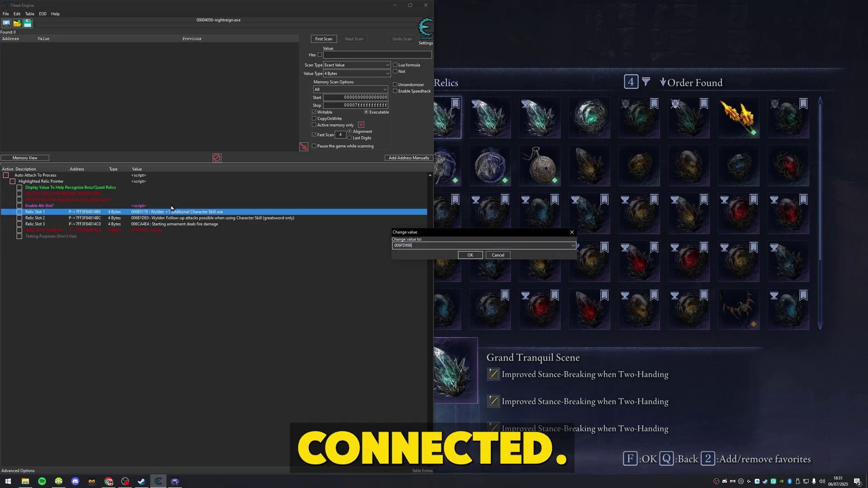
key("Return")
Set the value of Relic Slot 2 to 006FD998 for Improved Greatsword Attack Power
double_click(171, 218)
type("006FD998")
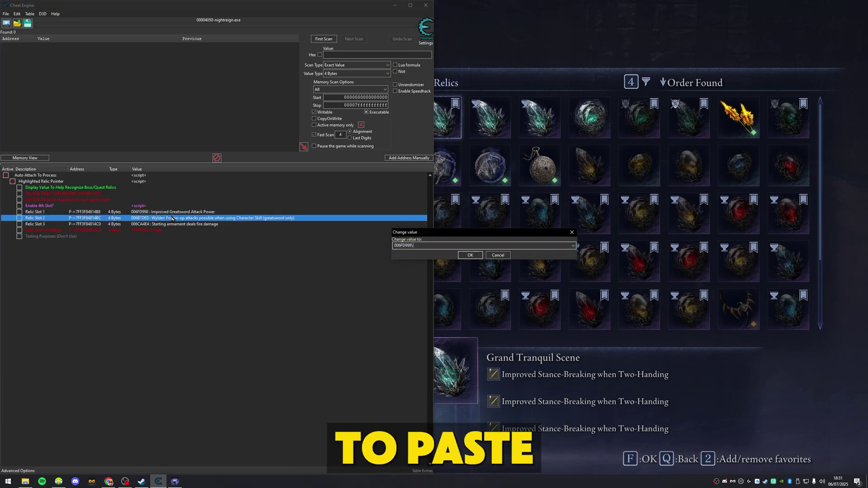
key("Return")
key("Return")
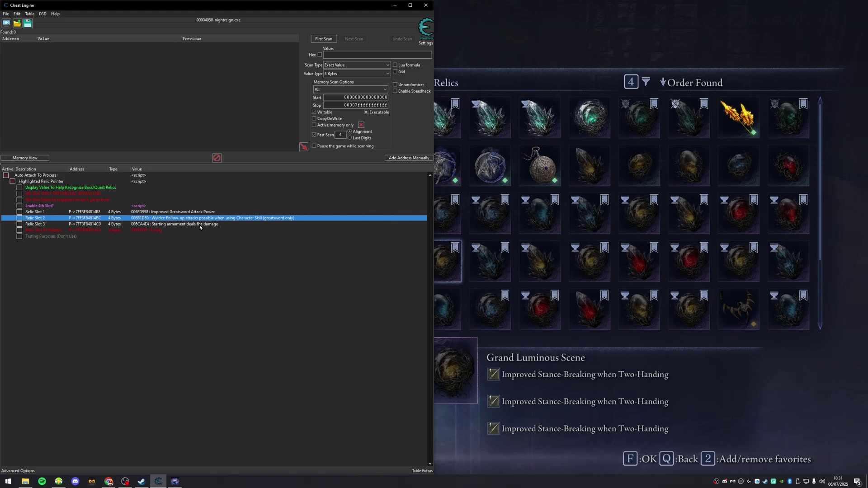
double_click(195, 218)
type("006FD998")
Set the value of Relic Slot 3 to 006FD998 for Improved Greatsword Attack Power
key("Return")
left_click(190, 224)
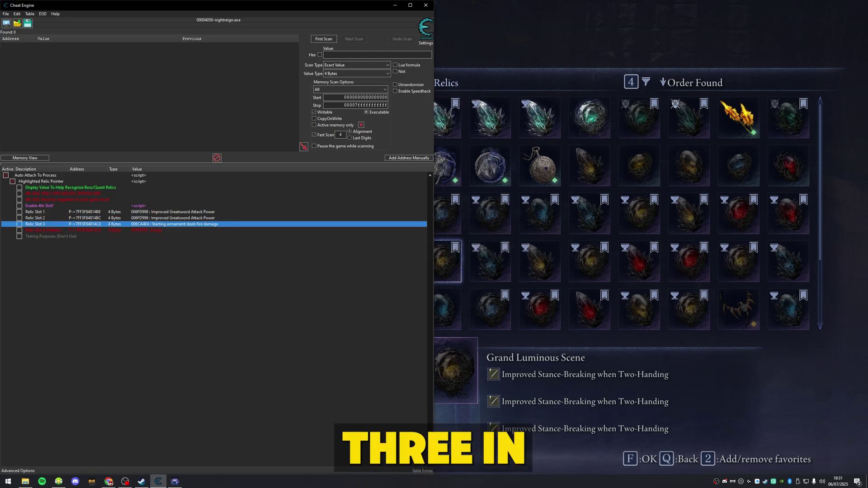
double_click(190, 225)
key("ctrl+v")
key("Return")
left_click(190, 212)
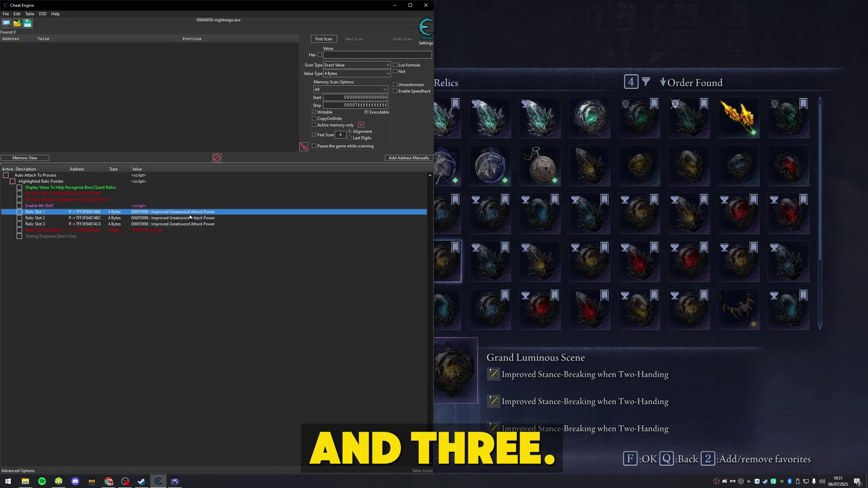
key("Down")
key("Down")
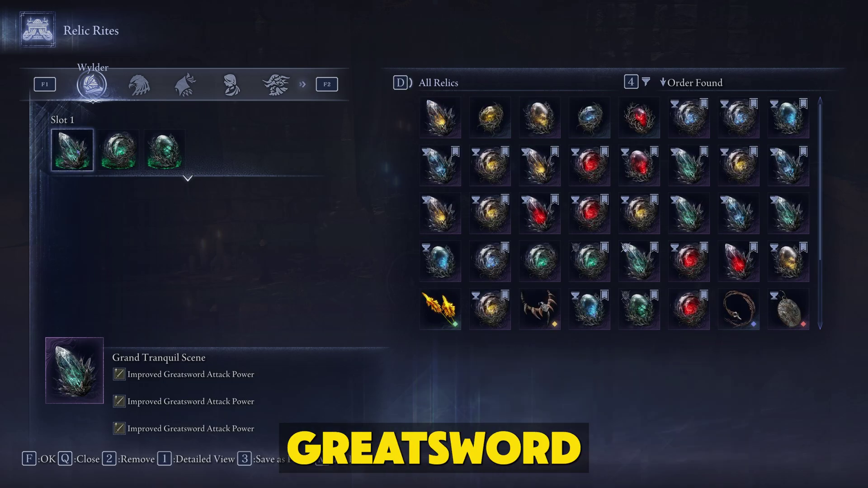
In the game, choose Wylder's Slot 2 relic for editing, switch to Cheat Engine, and keep the existing Relic Slot 1 value
left_click(123, 158)
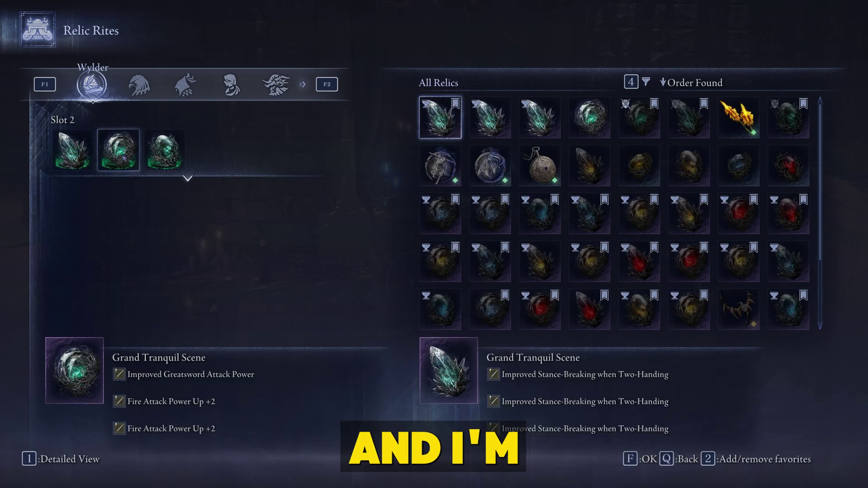
key("alt+Tab")
left_click(167, 213)
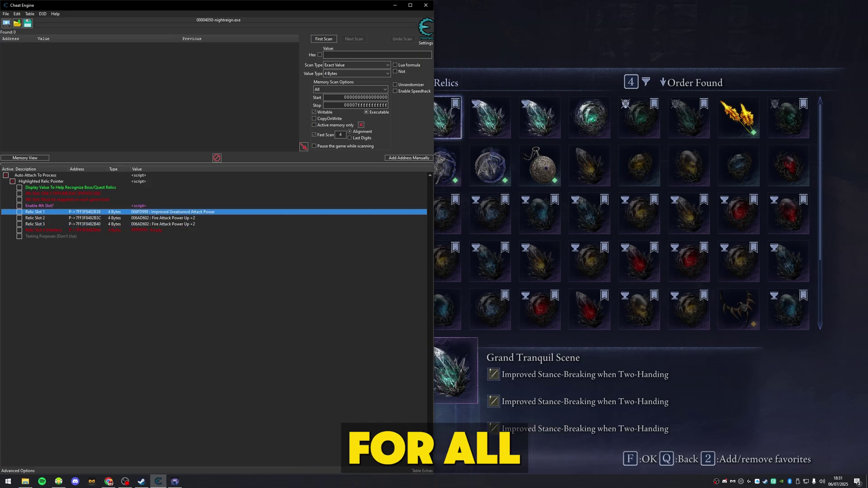
double_click(167, 213)
key("Return")
Replace both Fire Attack Power Up +2 entries in Relic Slots 2 and 3 with 006FD998
double_click(166, 218)
type("006FD998")
key("Return")
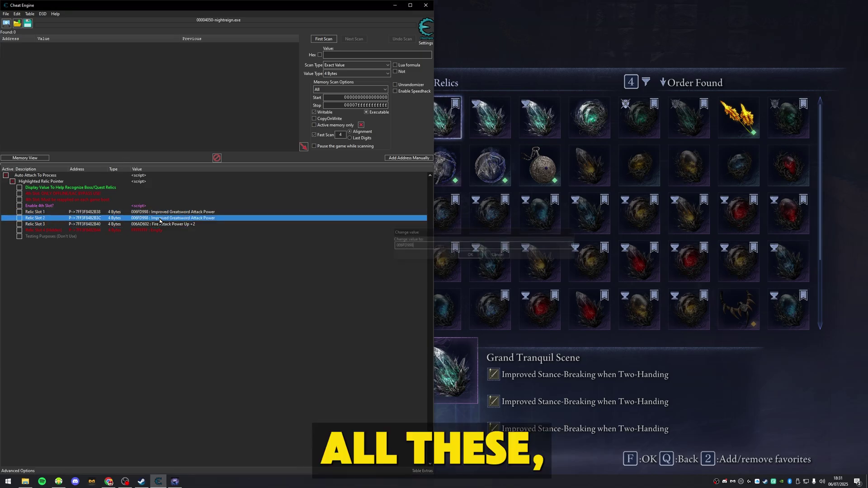
double_click(166, 224)
type("006FD998")
key("Return")
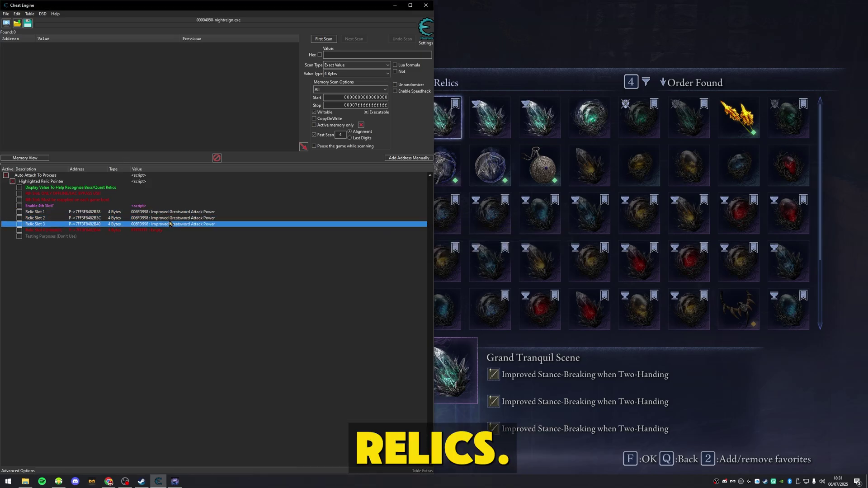
Return to the game, choose Wylder's Slot 3 relic as the one to edit, and switch back to Cheat Engine
key("alt+Tab")
key("q")
mouse_move(164, 164)
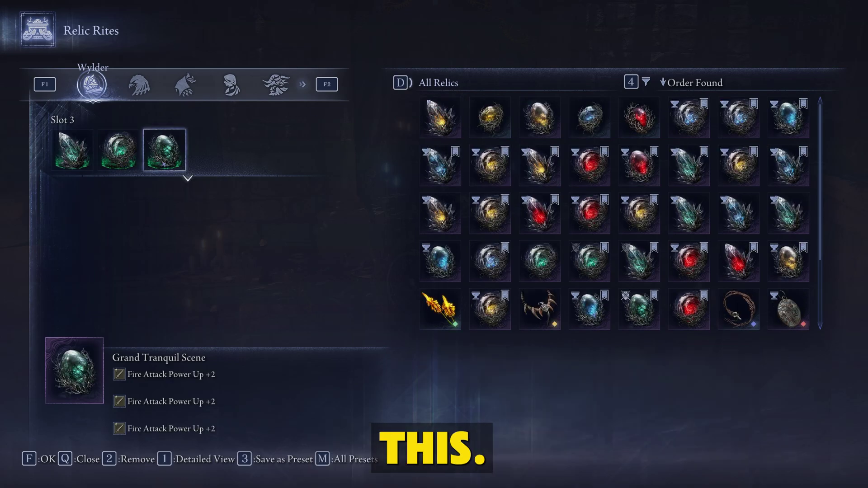
key("f")
key("alt+Tab")
Set Relic Slots 1, 2 and 3 of the third relic to 006FD998 for Improved Greatsword Attack Power
double_click(159, 212)
type("006FD998")
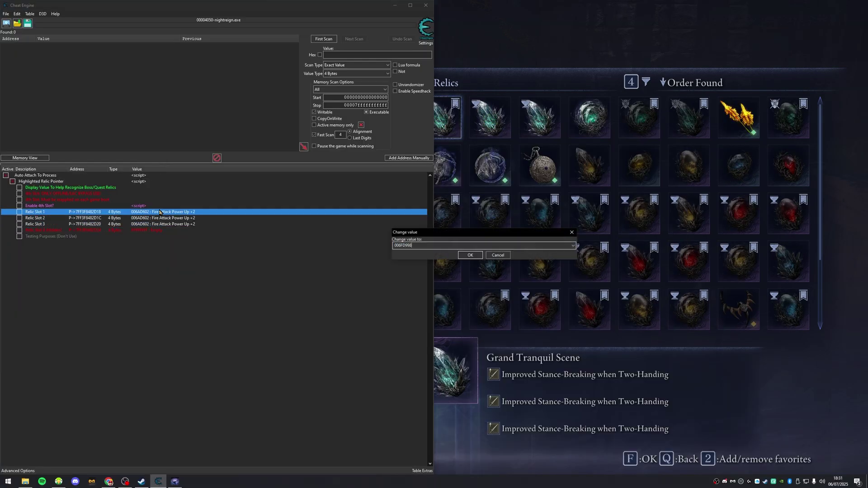
key("Return")
double_click(165, 218)
key("ctrl+v")
key("Return")
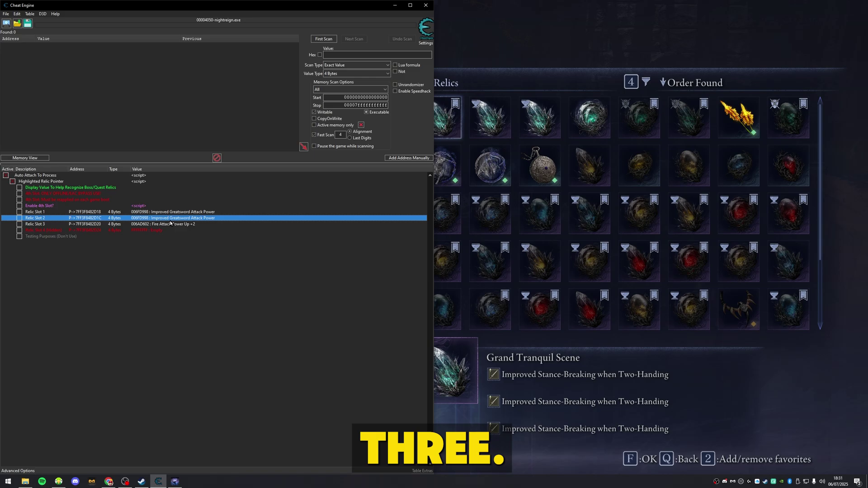
double_click(172, 224)
type("006FD998")
key("Return")
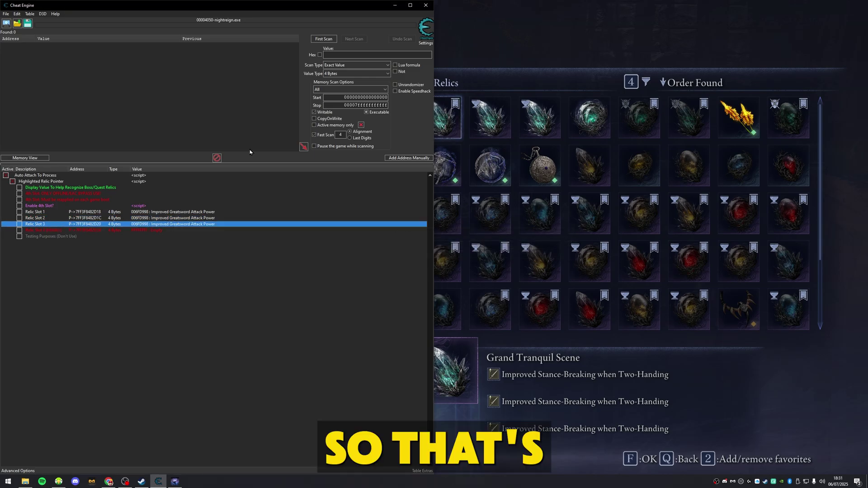
Return to the game and check the effects of the relics in Wylder's three slots
key("alt+Tab")
key("q")
key("Left")
key("Left")
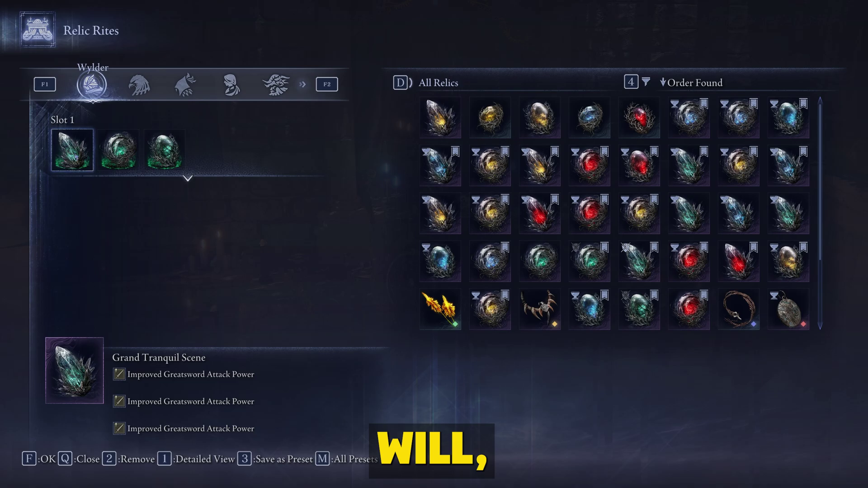
key("Right")
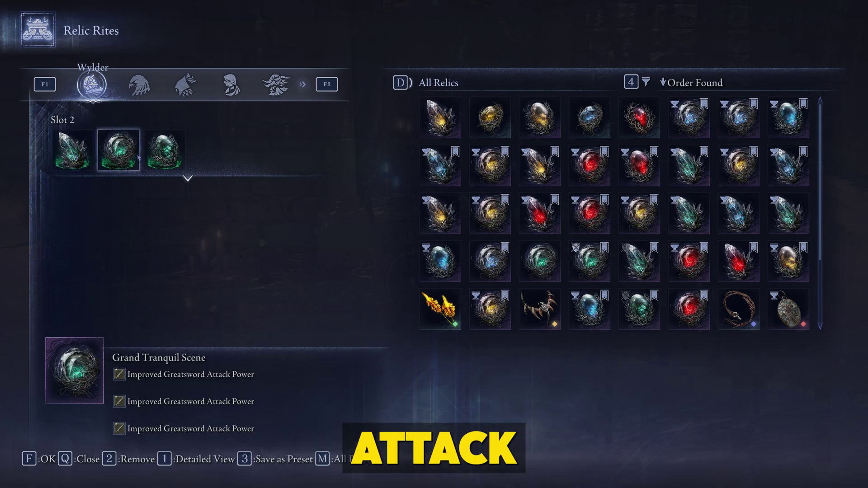
key("Right")
key("Right")
key("Left")
Equip Wylder's Urn, re-equip the Spirit Shelter Grail with the edited relics, and leave Relic Rites
key("m")
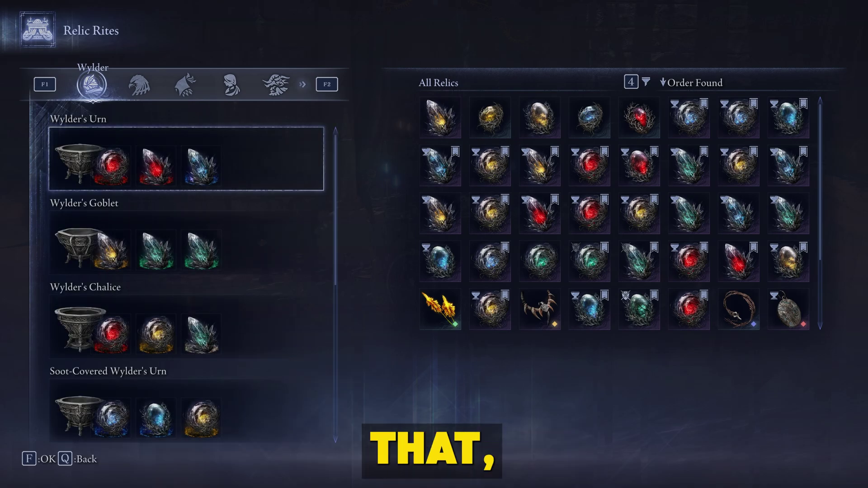
left_click(264, 182)
key("q")
scroll(246, 227, "down", 4)
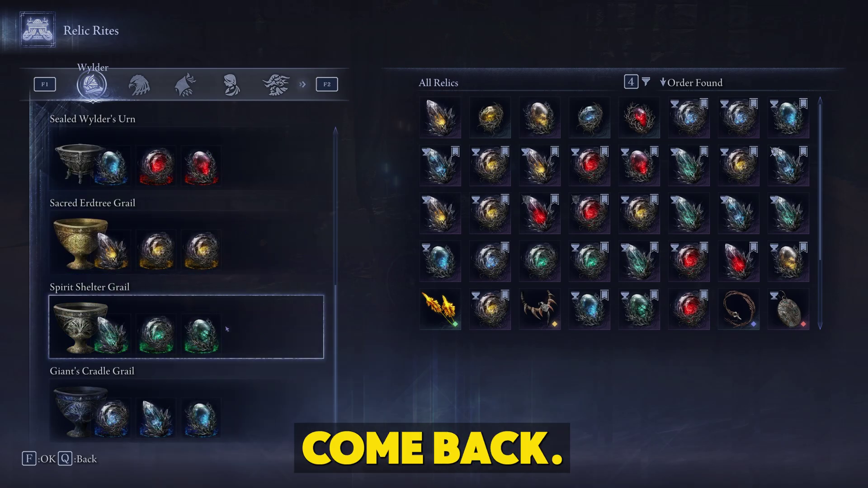
left_click(264, 325)
key("q")
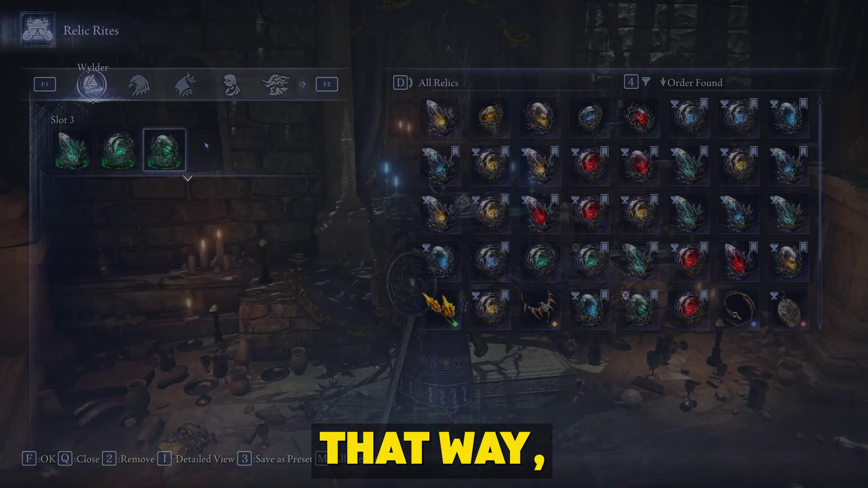
Walk Wylder to the training ground and test the greatsword's damage on the practice dummies
key("w")
key("w")
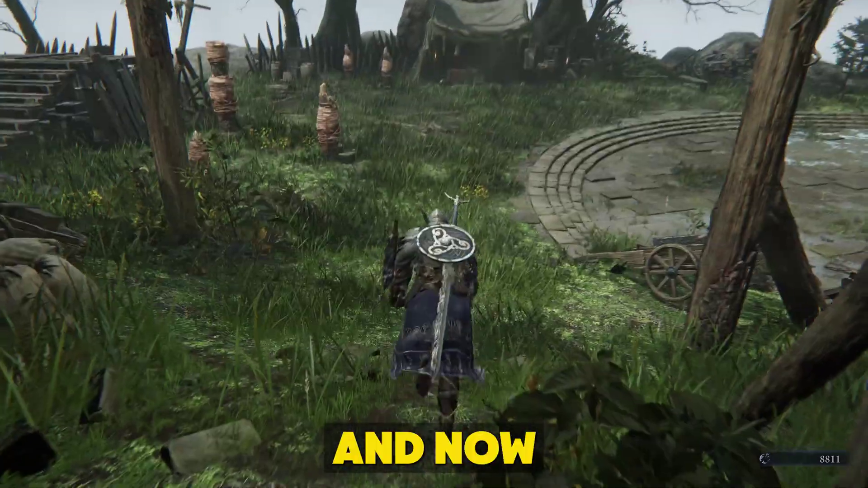
key("Escape")
key("Right")
key("F2")
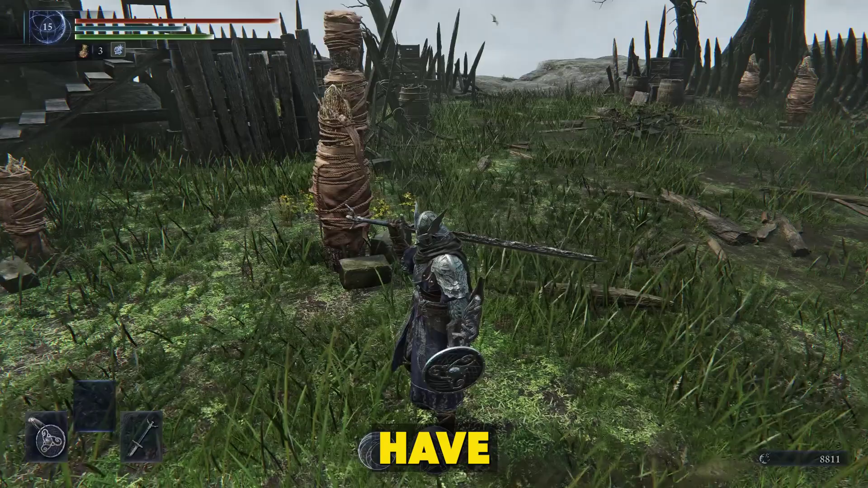
key("w")
key("w")
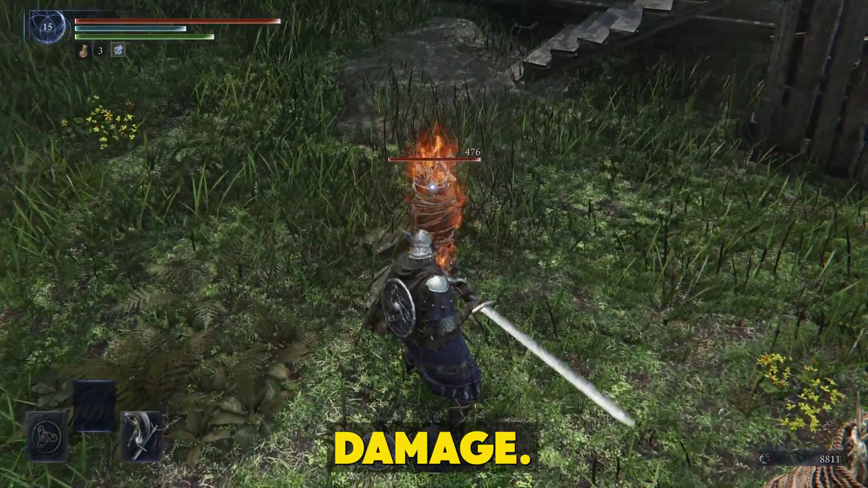
key("a")
key("w")
key("w")
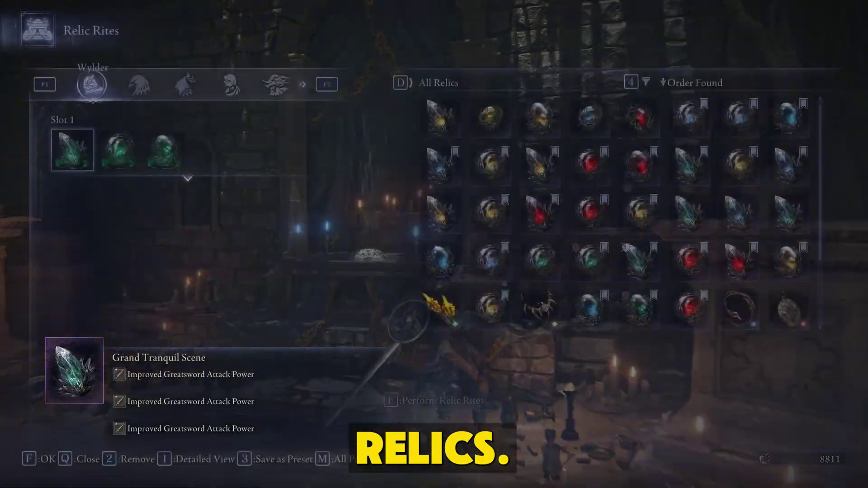
Switch to the browser, open the Copy of Effects - Relics spreadsheet, and look through the relic descriptions and effects
key("alt+Tab")
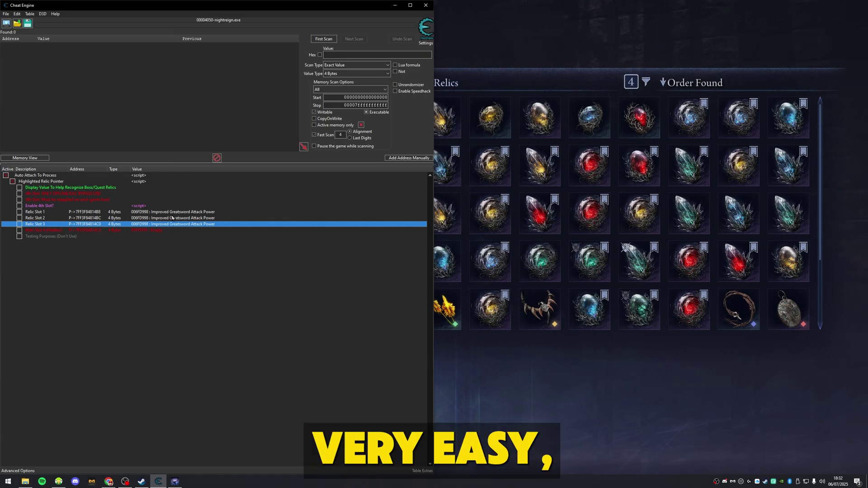
key("alt+Tab")
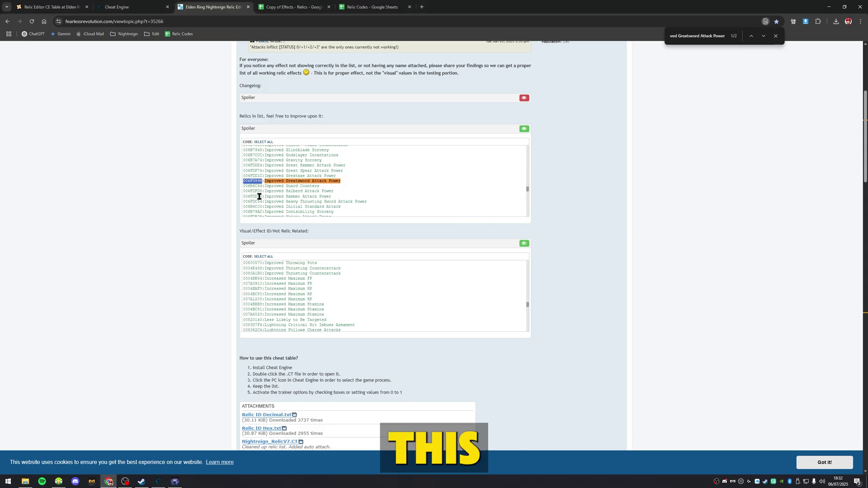
left_click(285, 10)
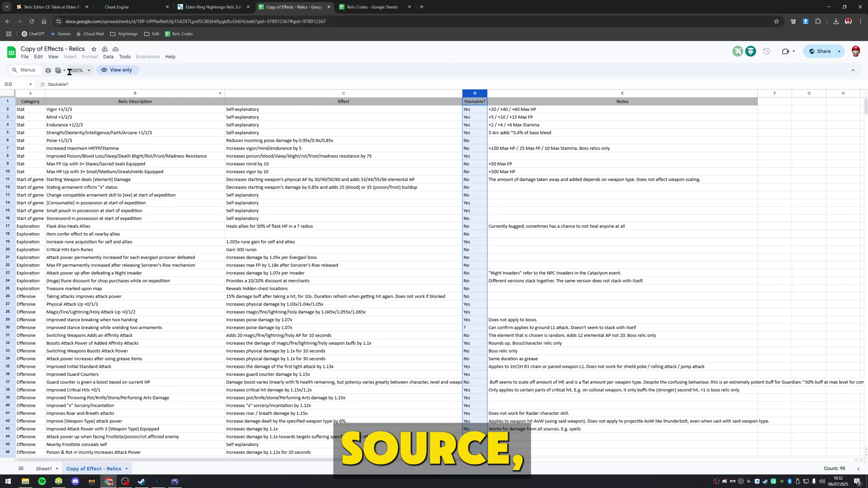
scroll(366, 184, "down", 4)
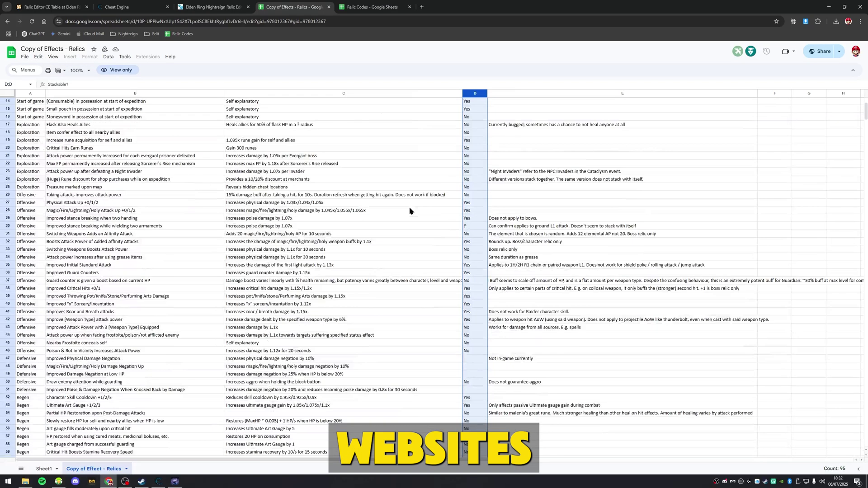
left_click(405, 209)
scroll(405, 209, "down", 3)
scroll(405, 210, "down", 4)
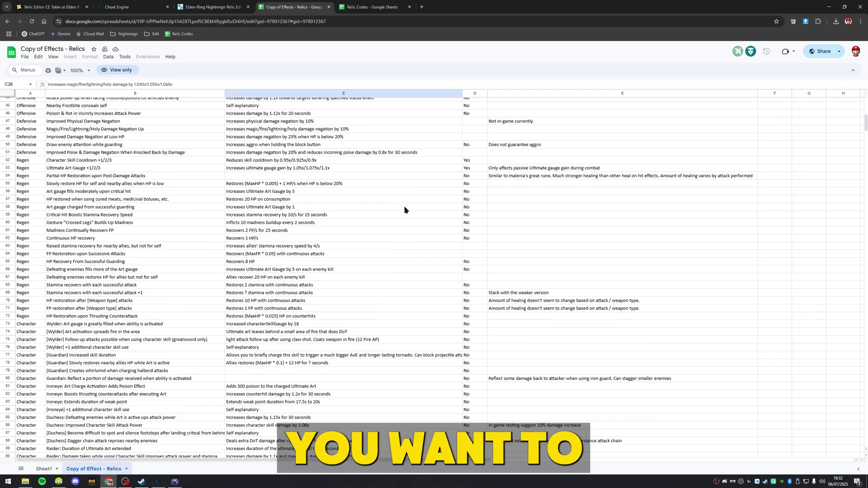
Examine the Stackable? column of the spreadsheet for relic effects that stack, such as those in rows 14 and 15
scroll(409, 212, "up", 3)
scroll(412, 212, "up", 7)
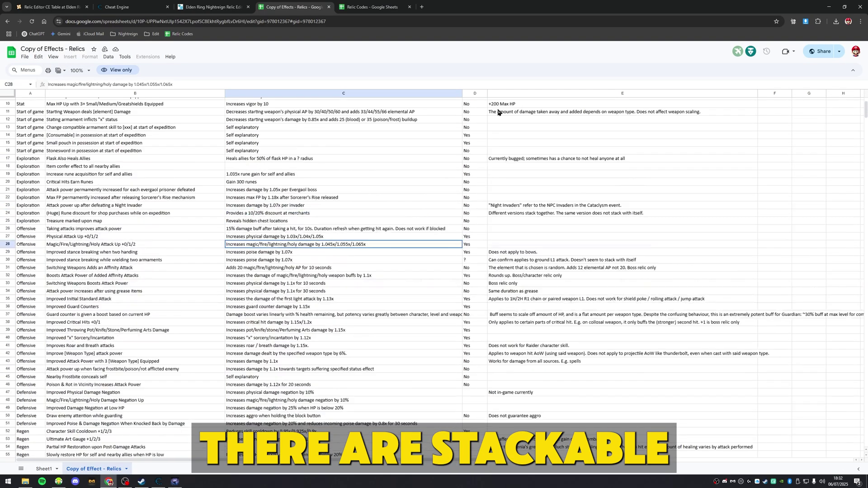
left_click(472, 139)
scroll(474, 149, "up", 2)
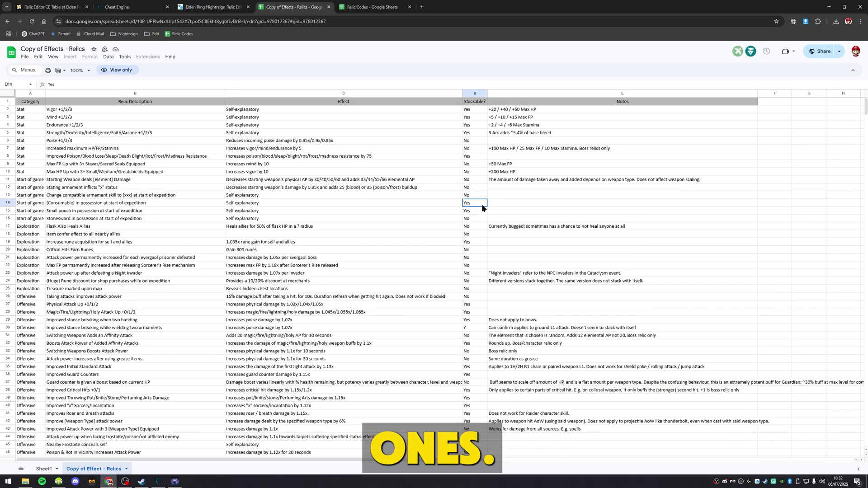
left_click_drag(473, 208, 469, 214)
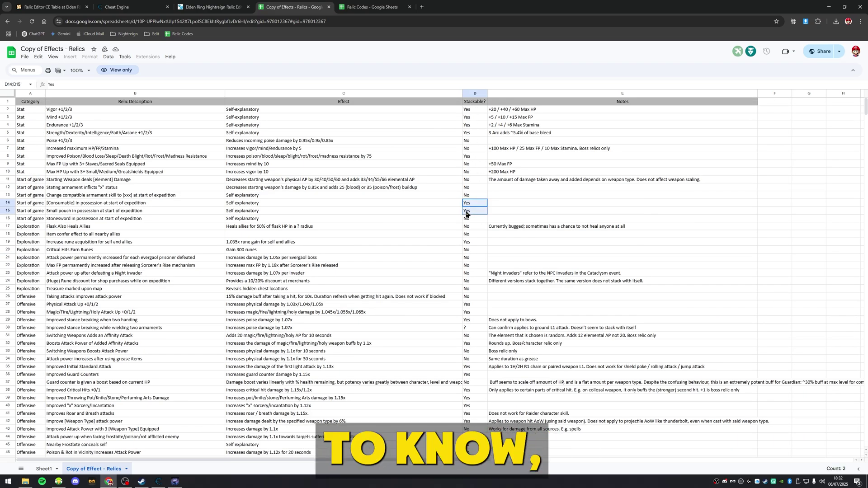